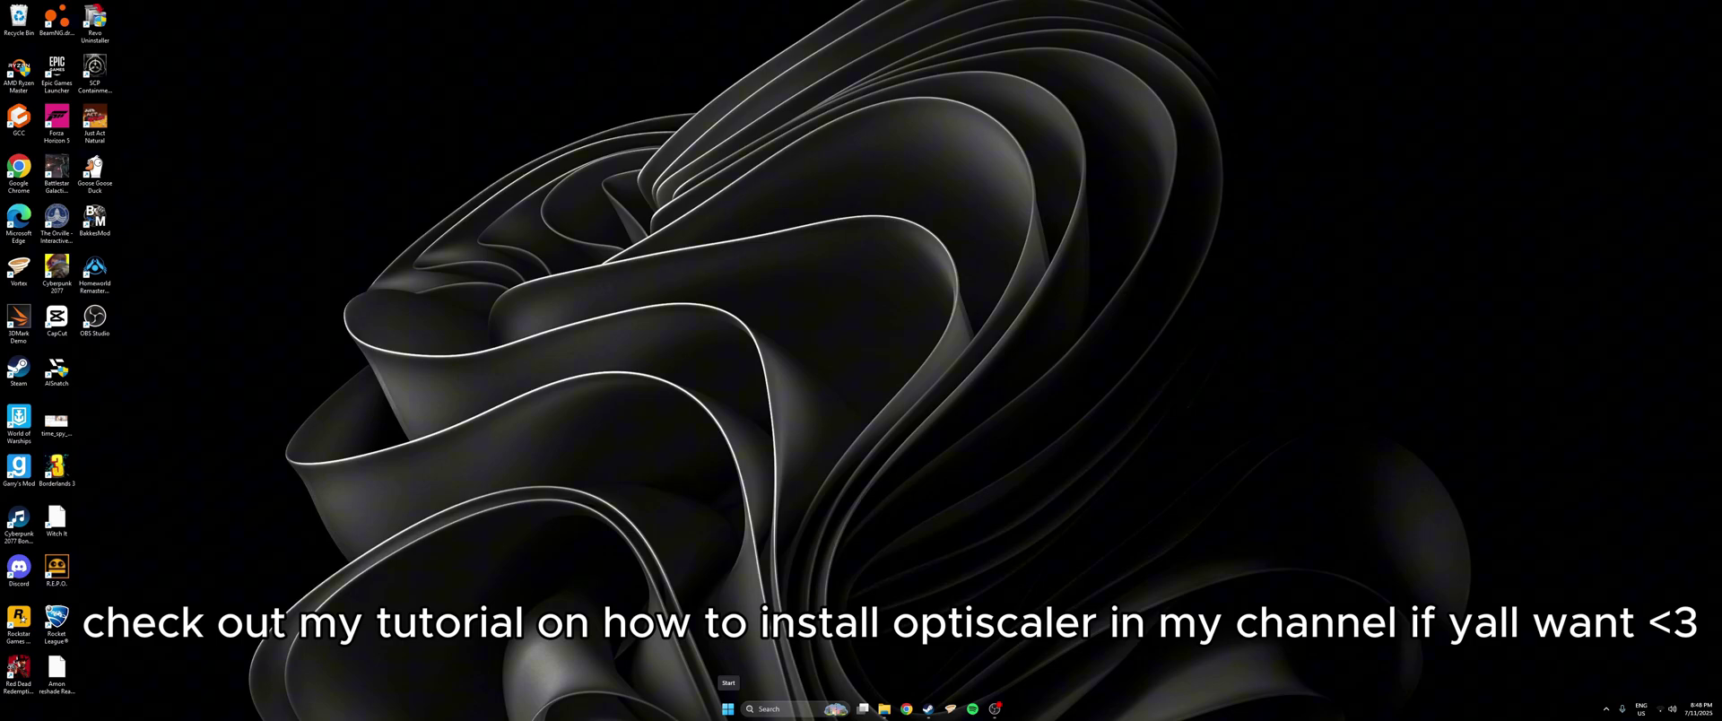
- Browse the local files of Cyberpunk 2077 from the Steam library and open the bin\x64 folder
left_click(1132, 301)
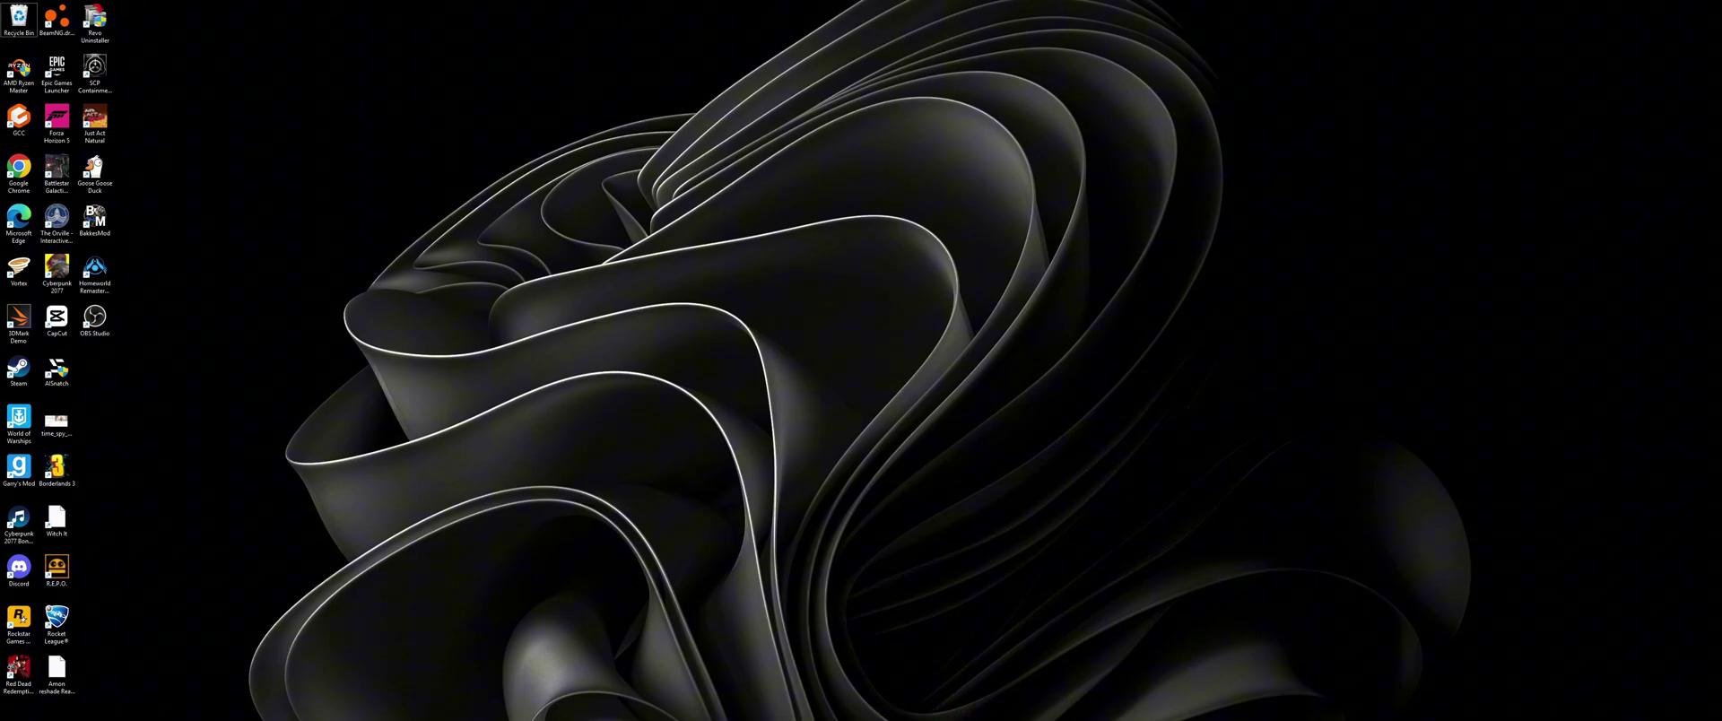
left_click(929, 711)
right_click(94, 241)
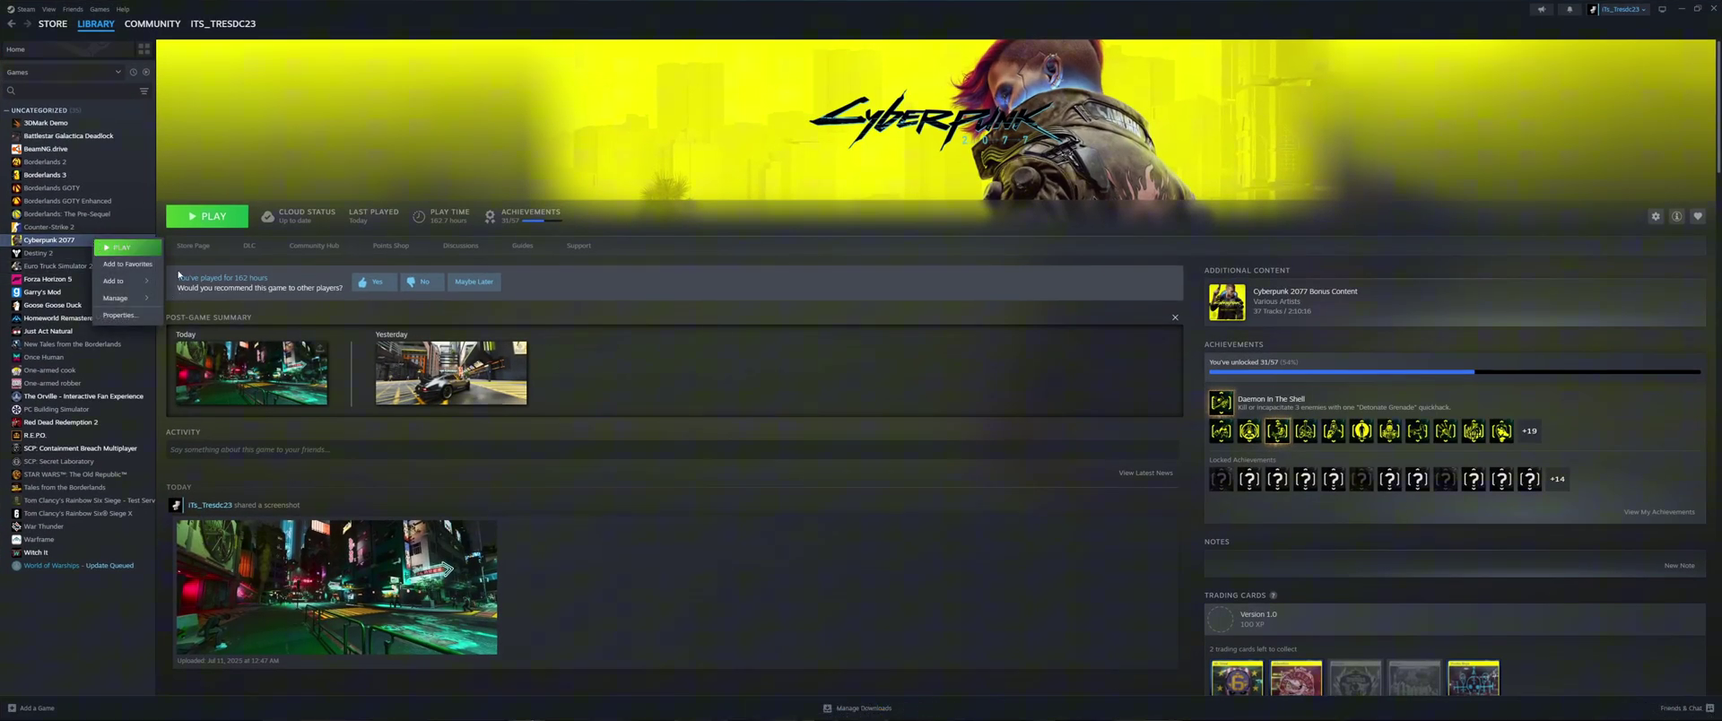
mouse_move(144, 297)
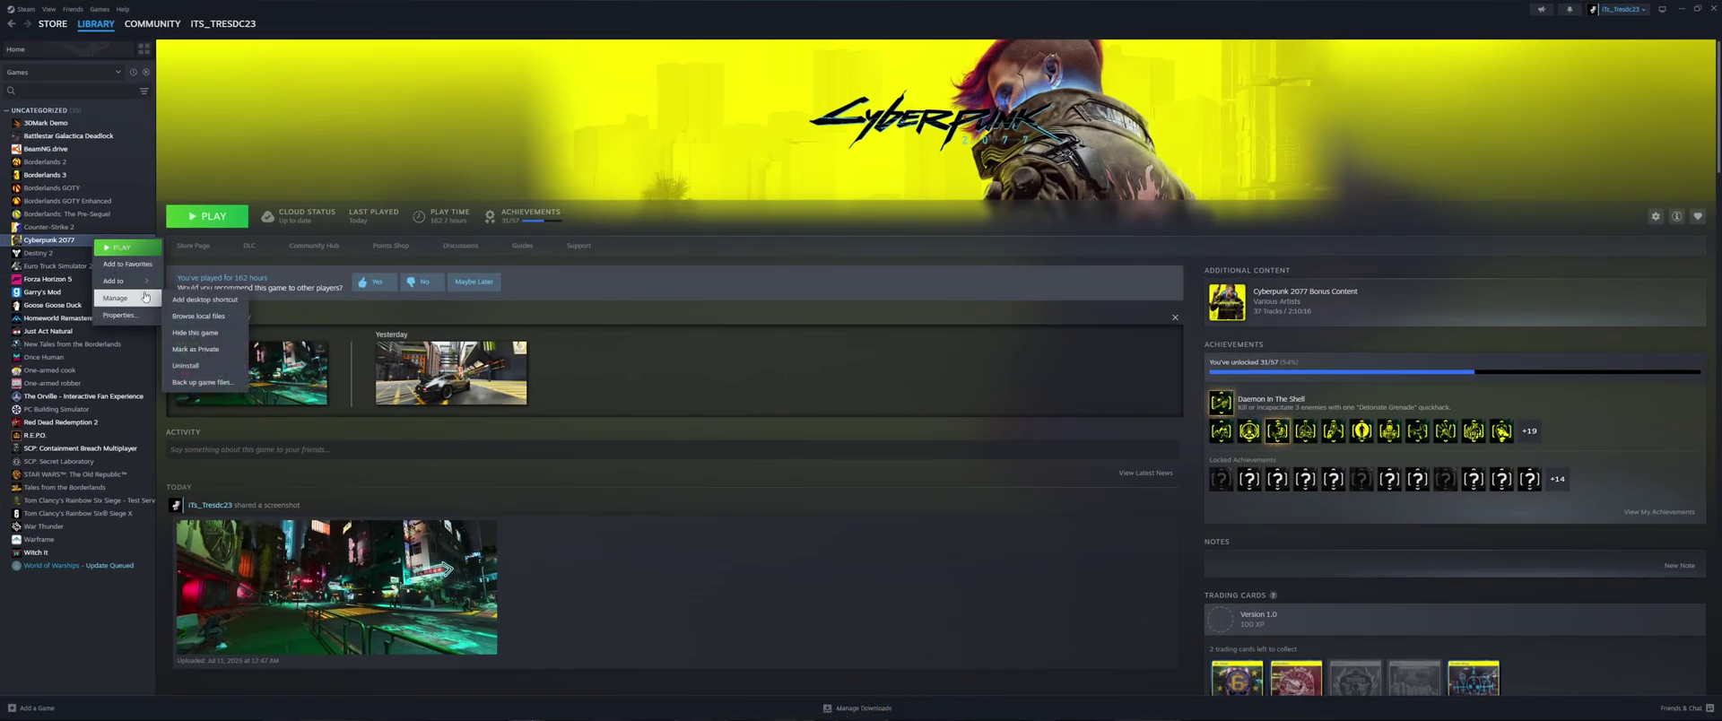
left_click(198, 316)
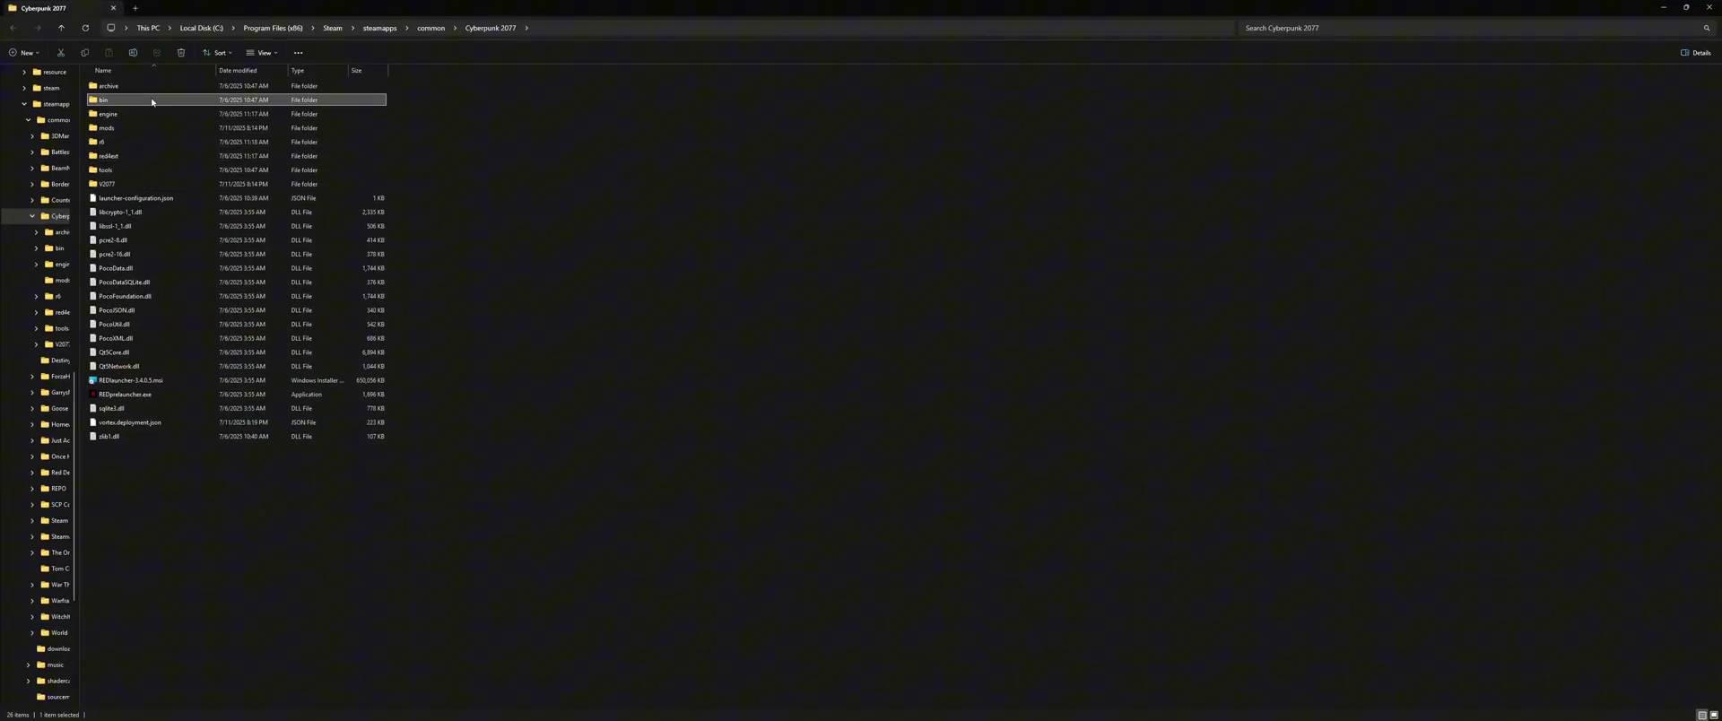
double_click(153, 97)
double_click(153, 87)
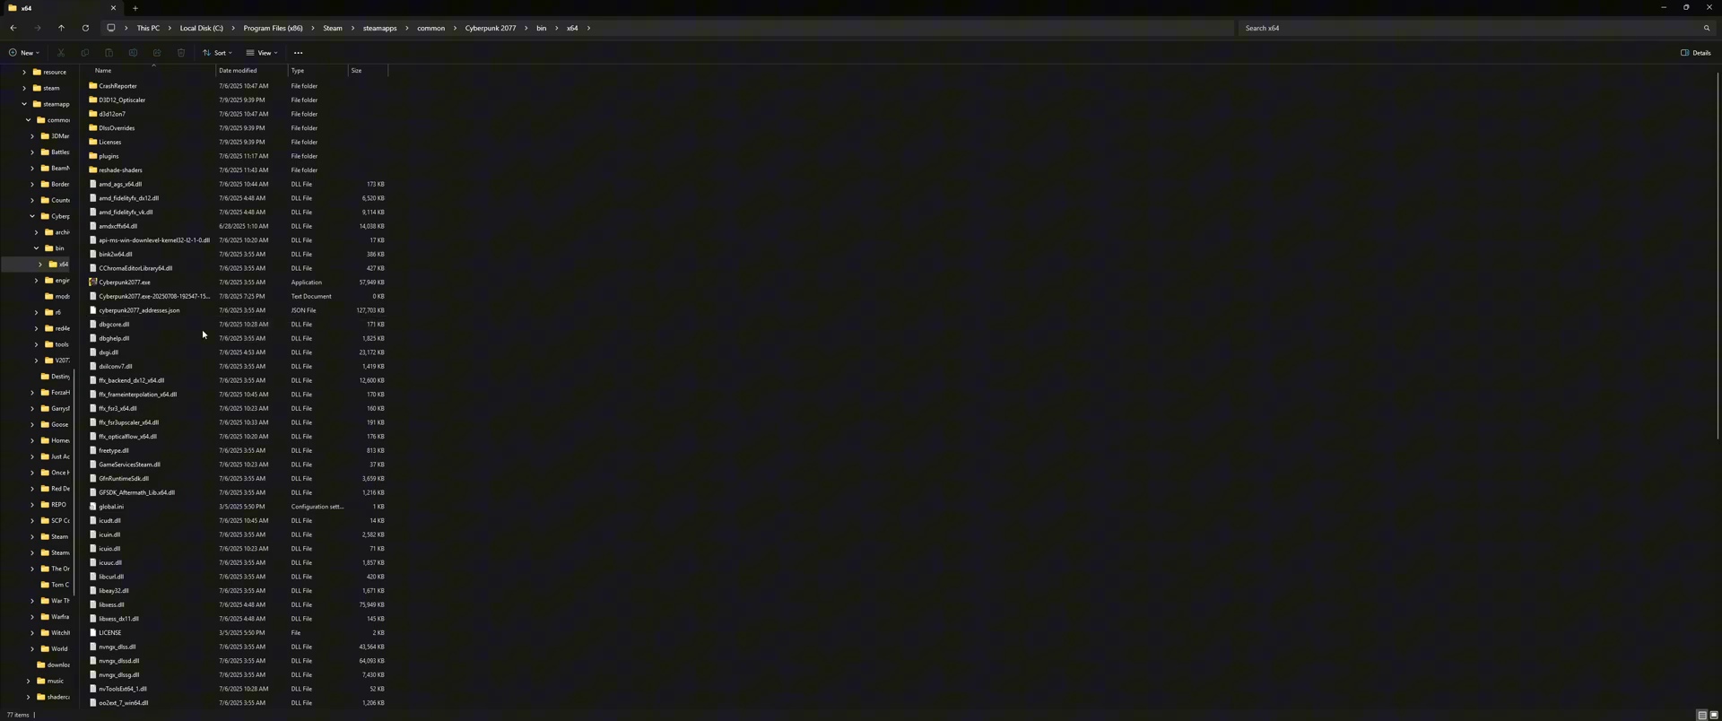
- Inspect the detailed properties of dxgi.dll in the x64 folder to identify which product it belongs to
left_click(124, 353)
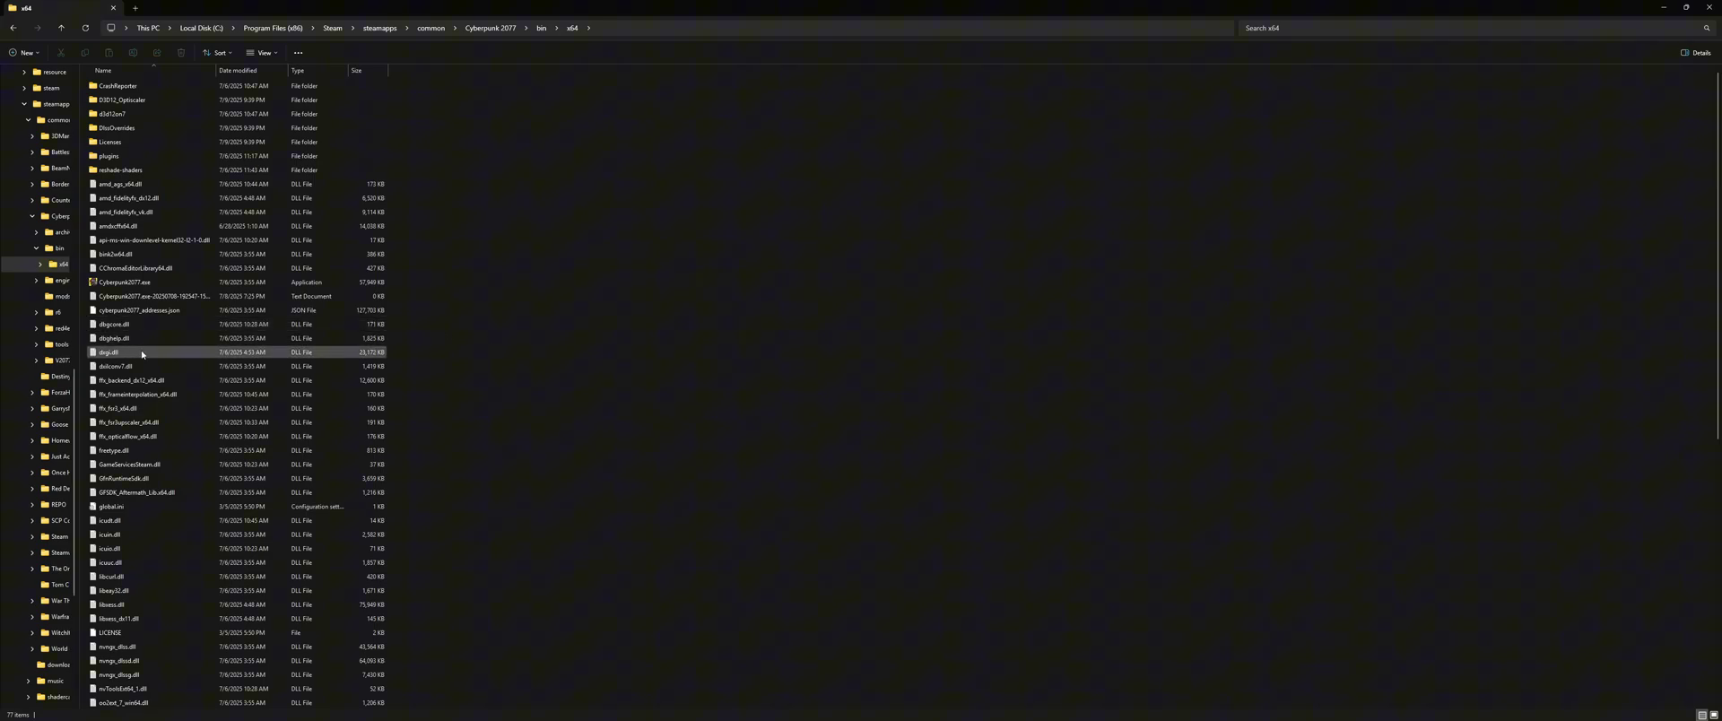
mouse_move(142, 355)
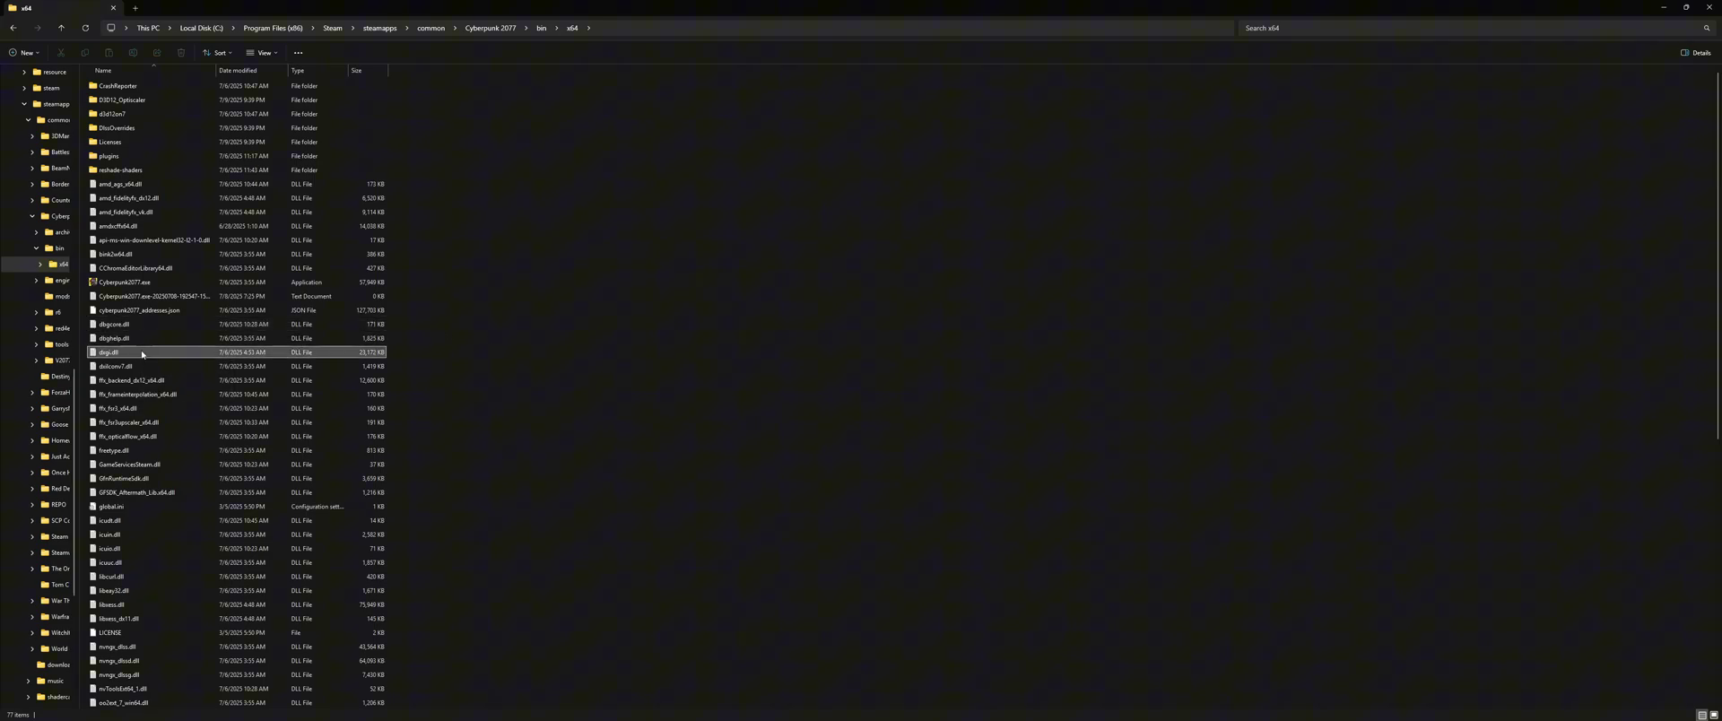
right_click(142, 354)
left_click(185, 504)
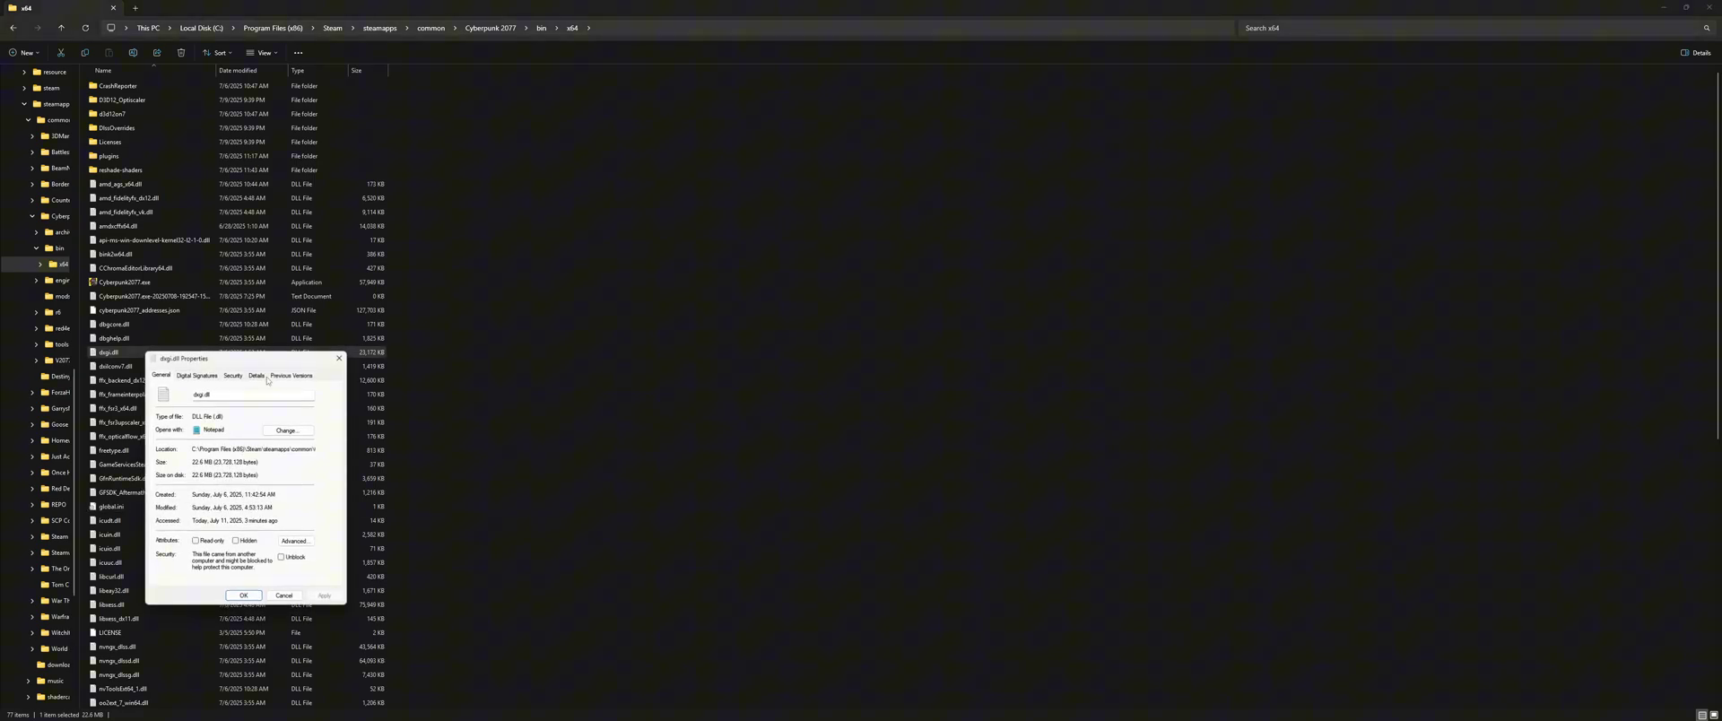
left_click(256, 376)
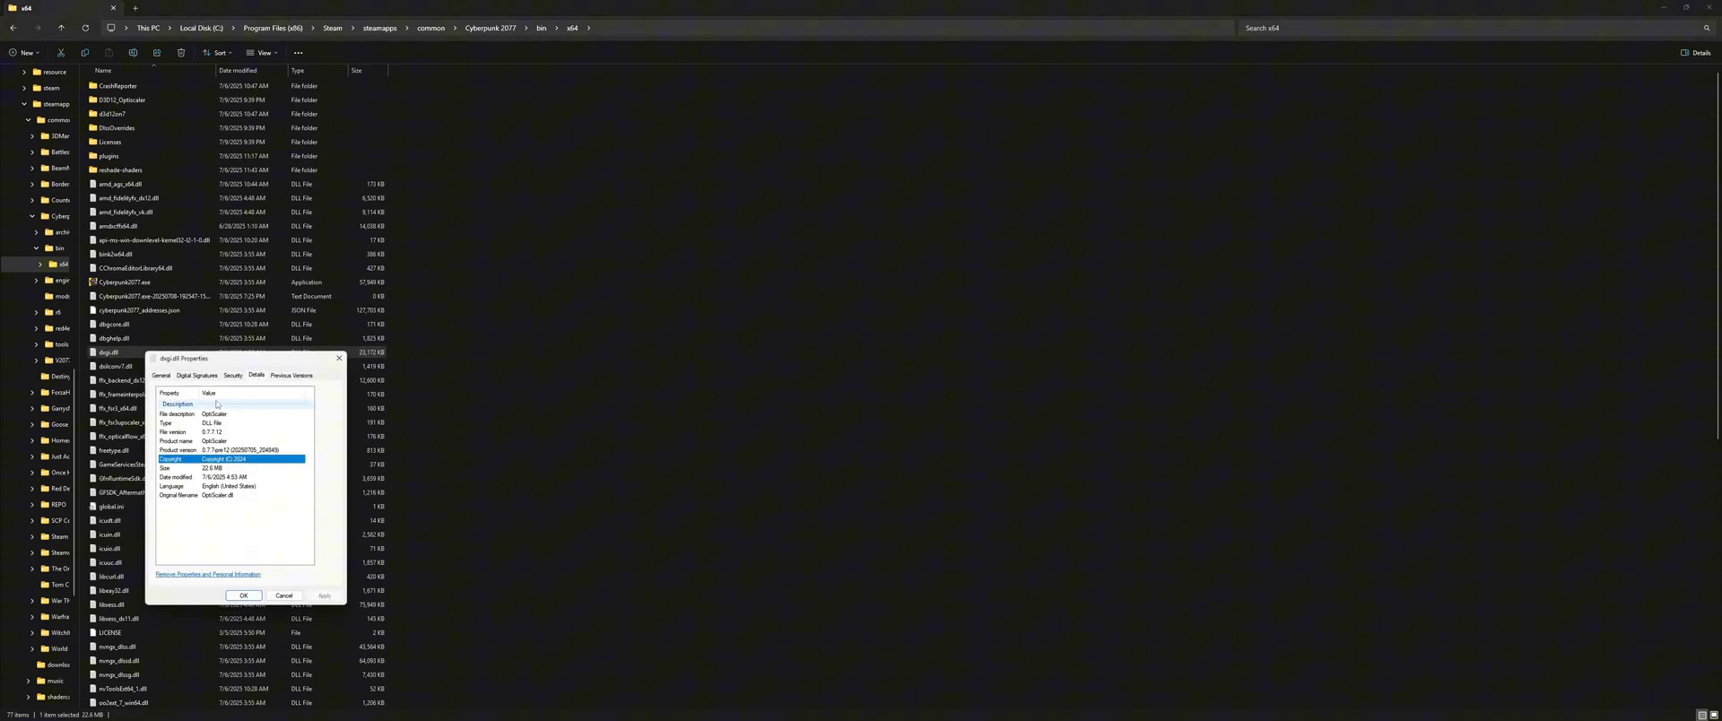
left_click(243, 595)
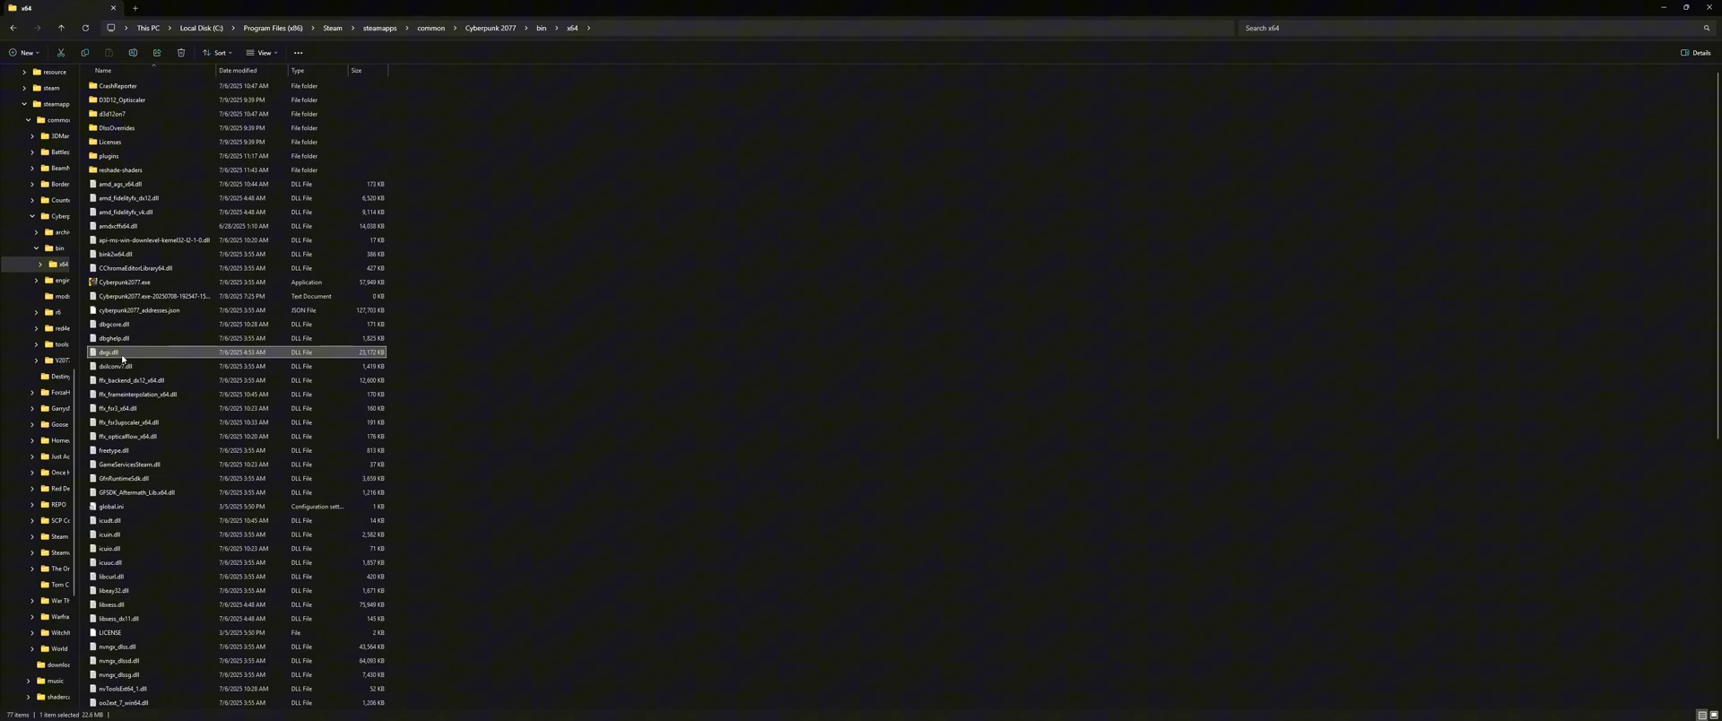
- Rename the OptiScaler file dxgi.dll as dxgi_wait.dll
right_click(123, 358)
left_click(196, 371)
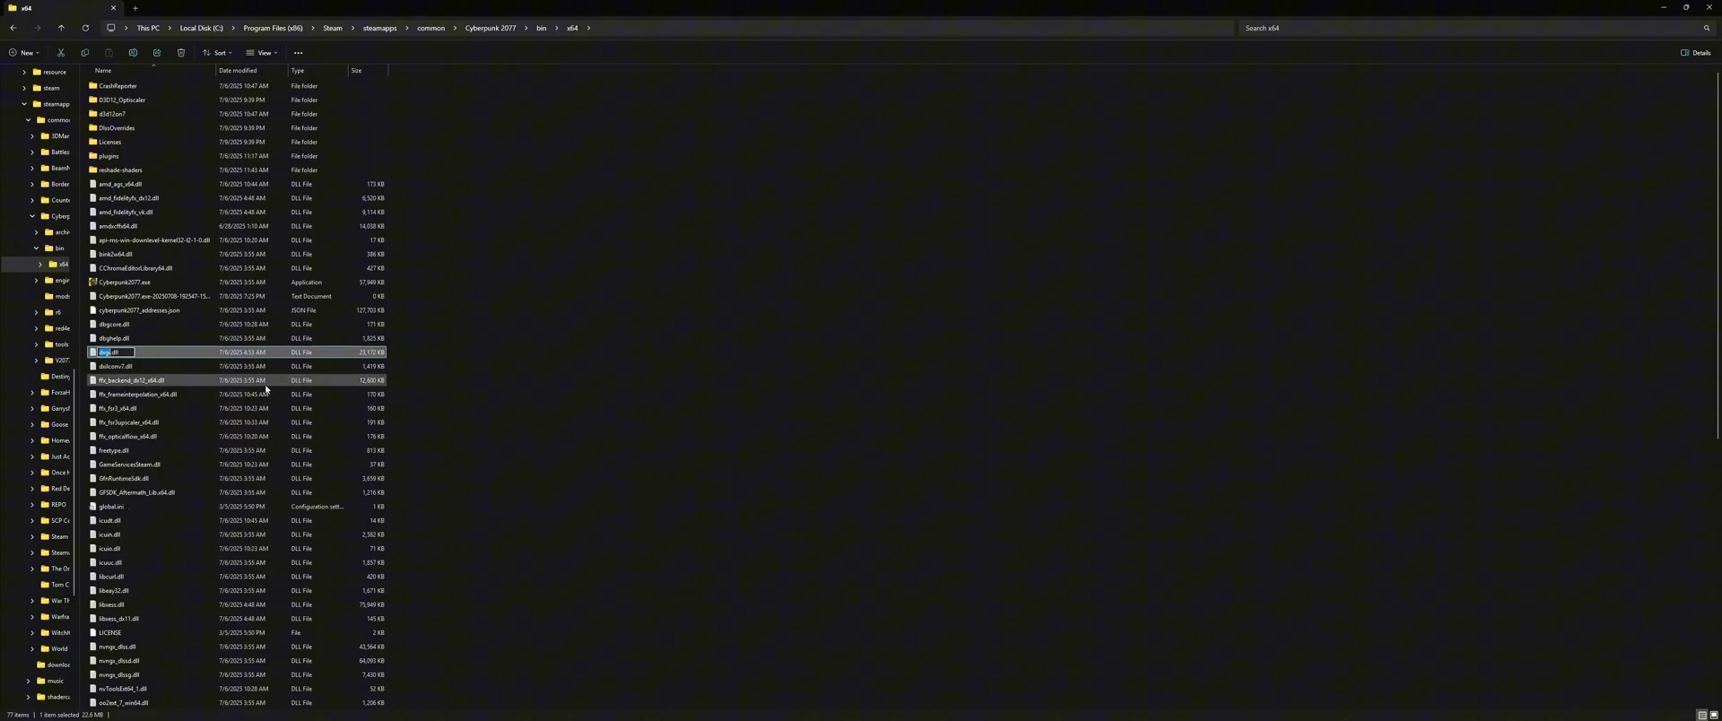
key("Right")
type("_wait")
key("Return")
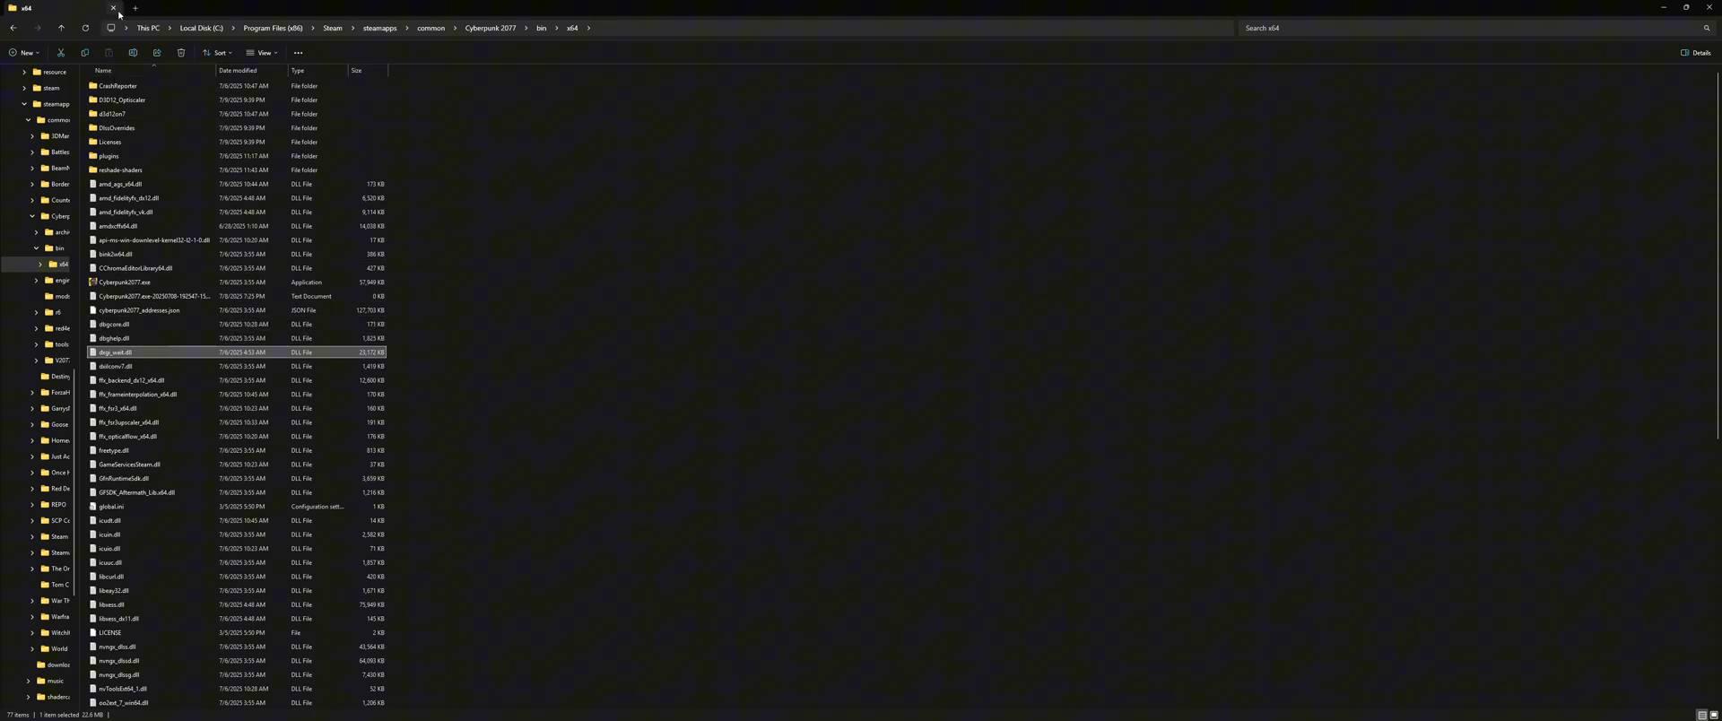
- Clear the open windows off the desktop and open the reshade.me website in Google Chrome
left_click(1661, 8)
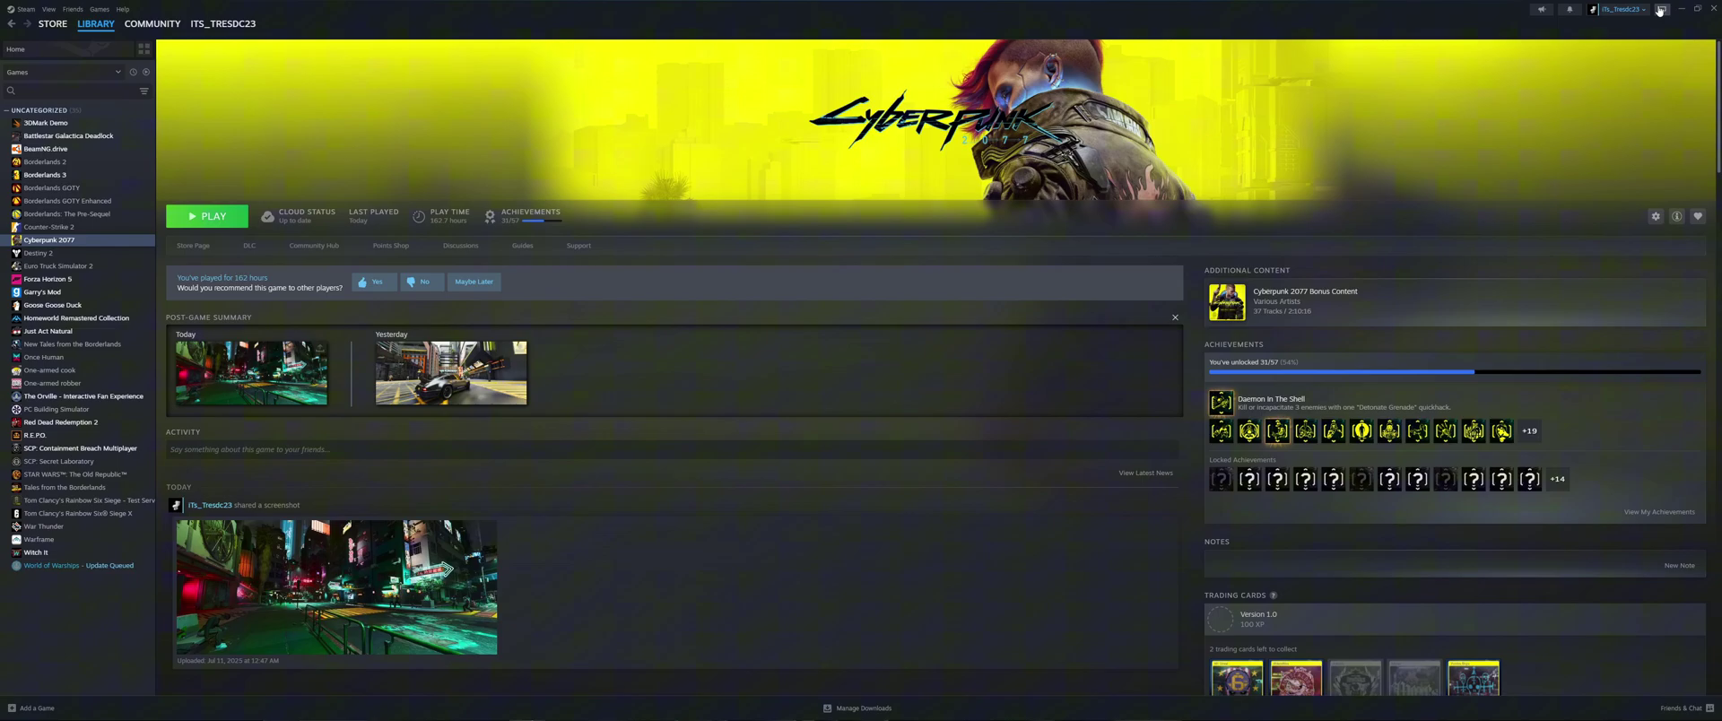
left_click(1682, 8)
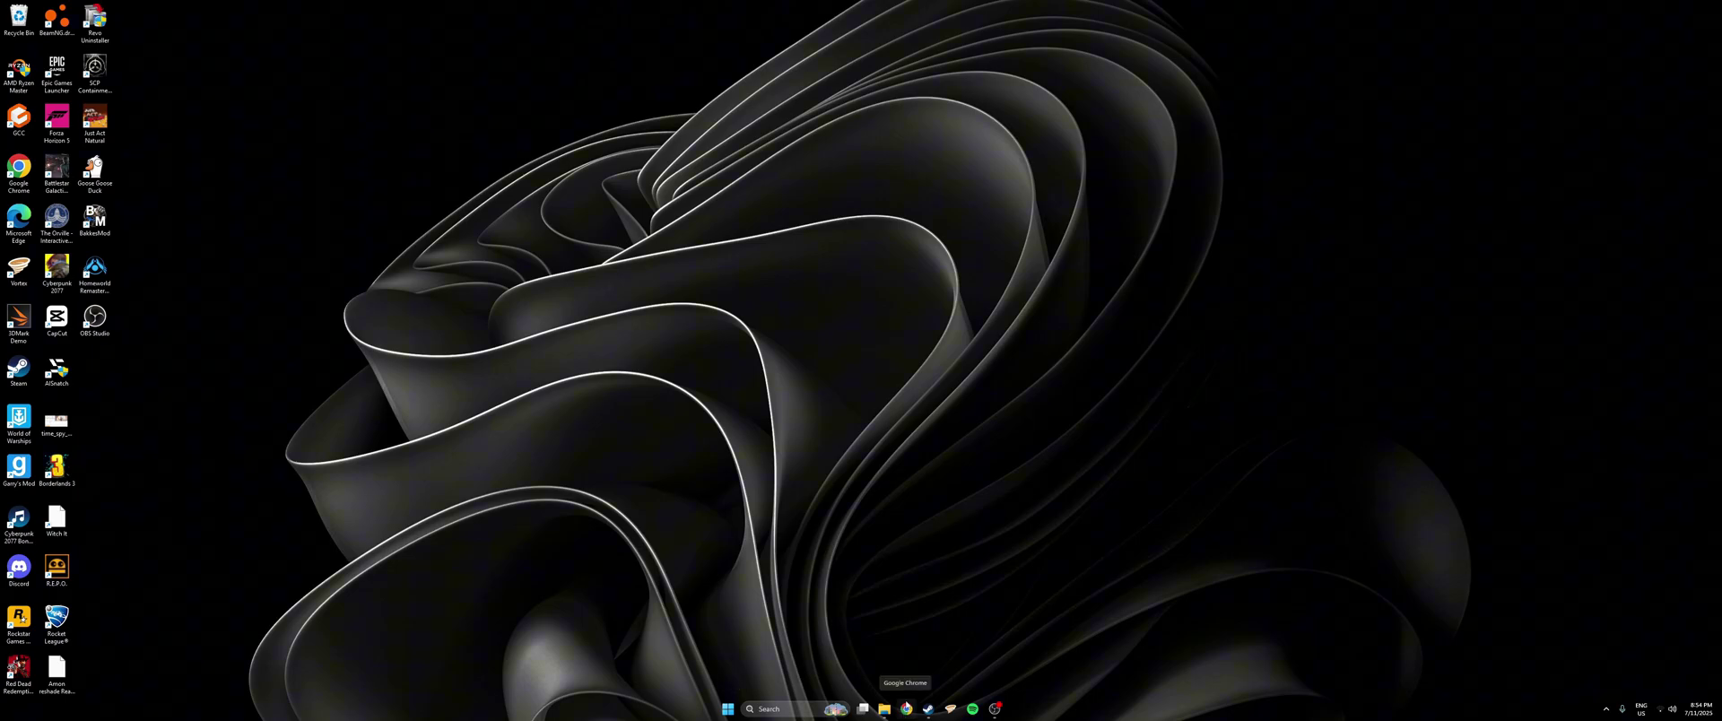
left_click(906, 709)
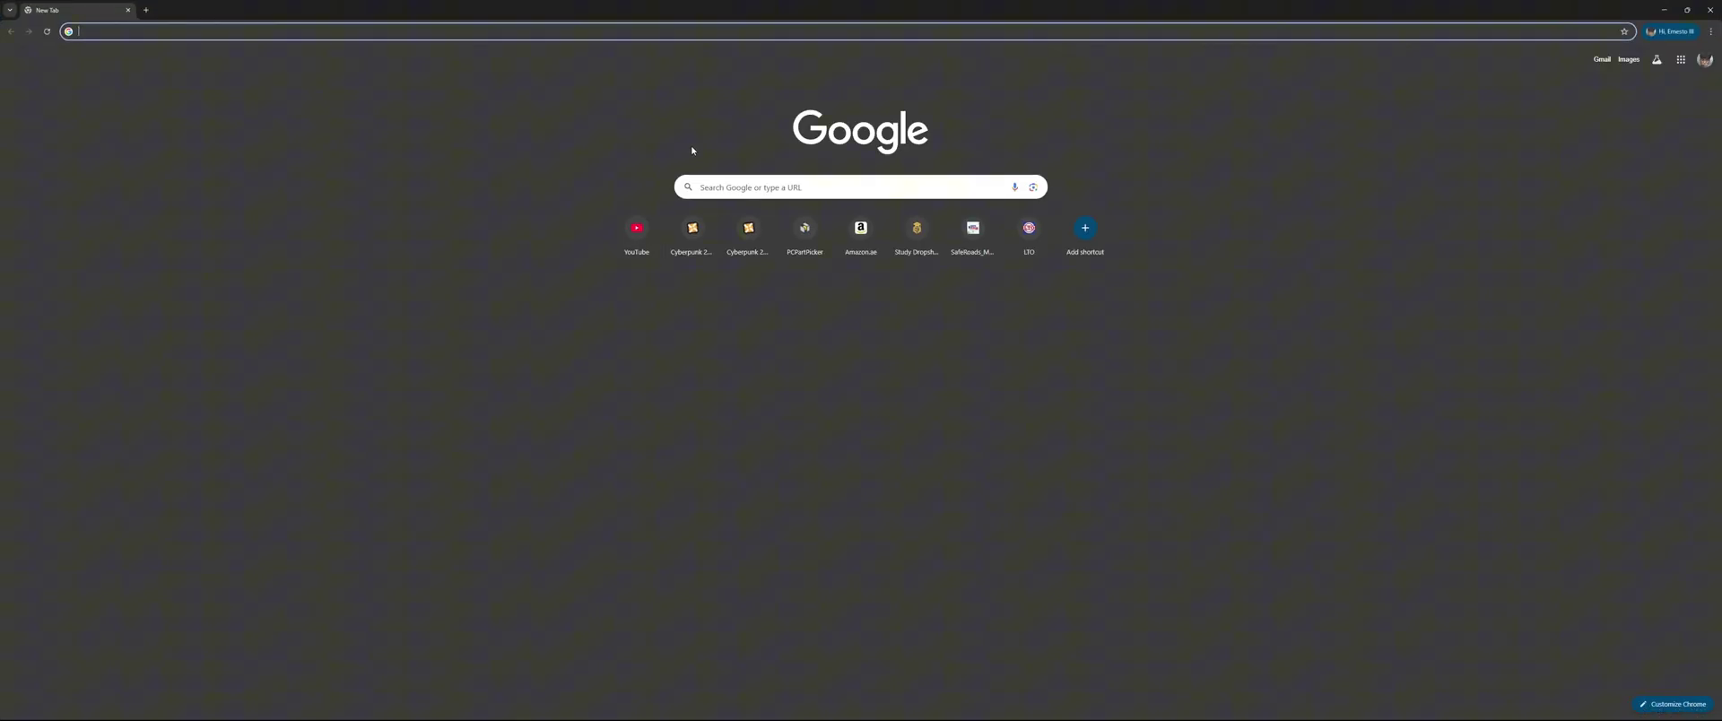
type("reshade.")
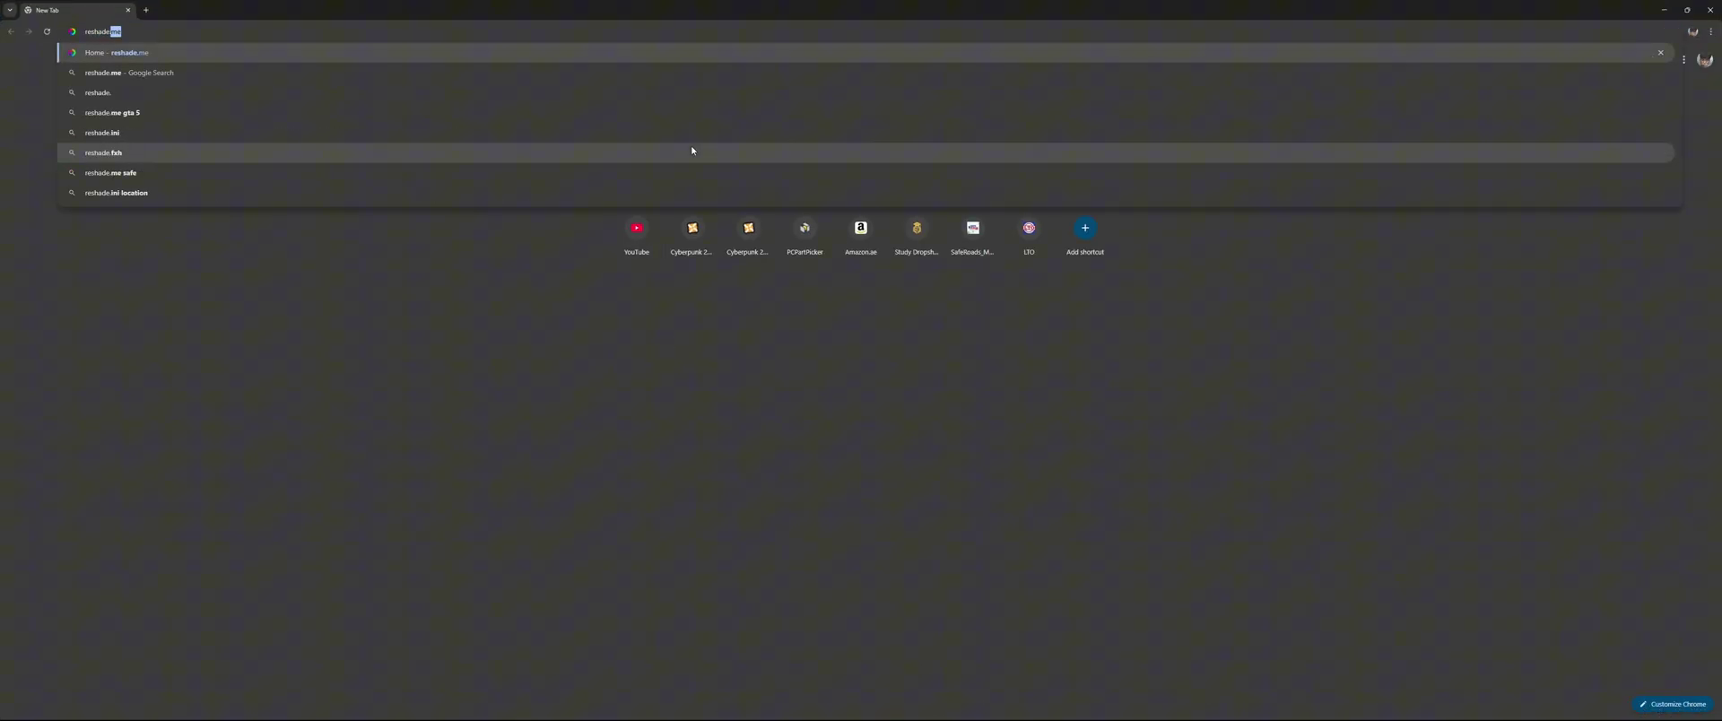
key("Return")
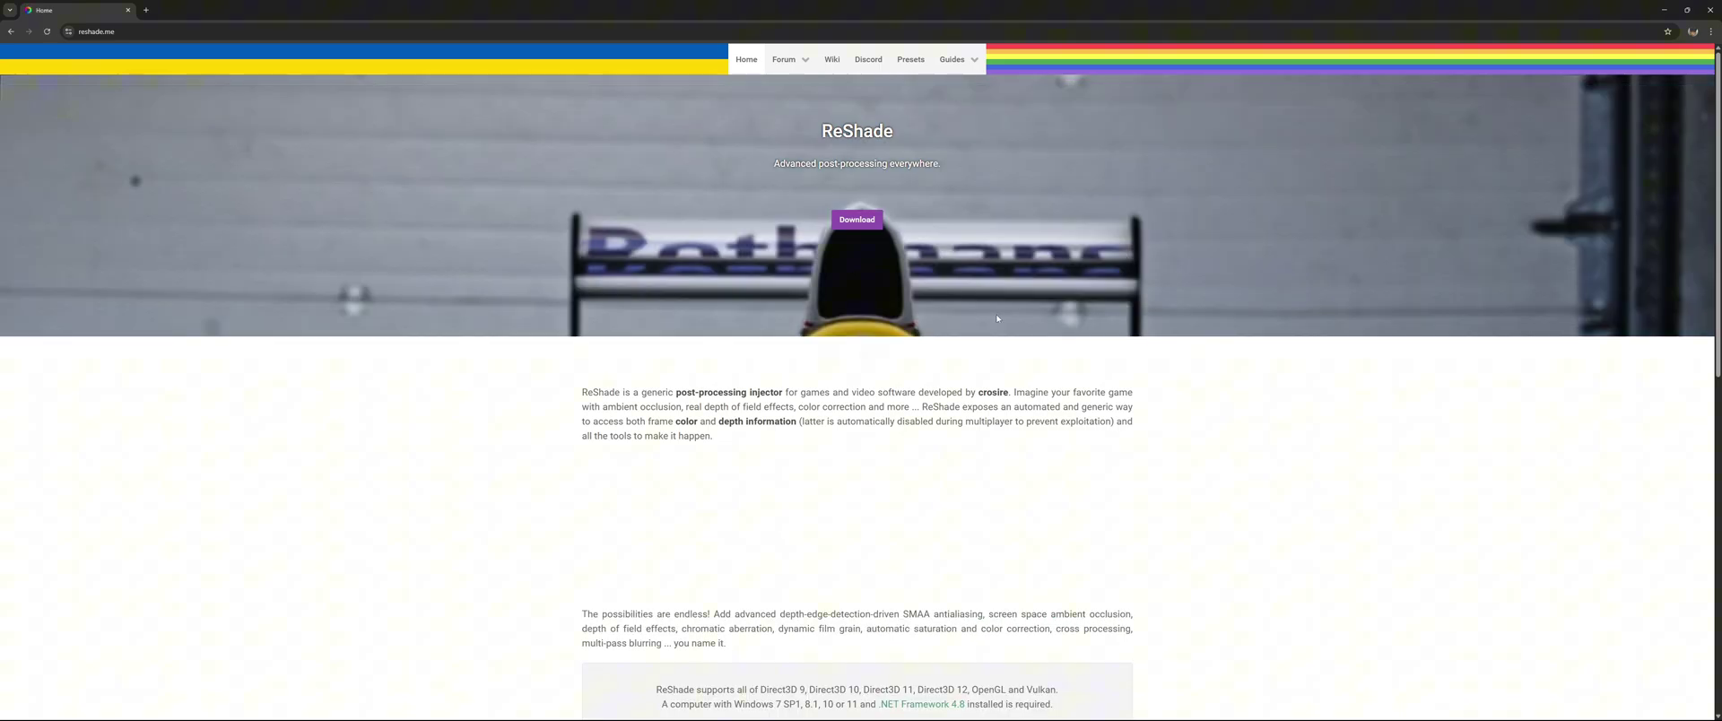
- Download ReShade 6.5.1, run its setup through to the finish, and minimize the browser
scroll(1110, 334, "down", 15)
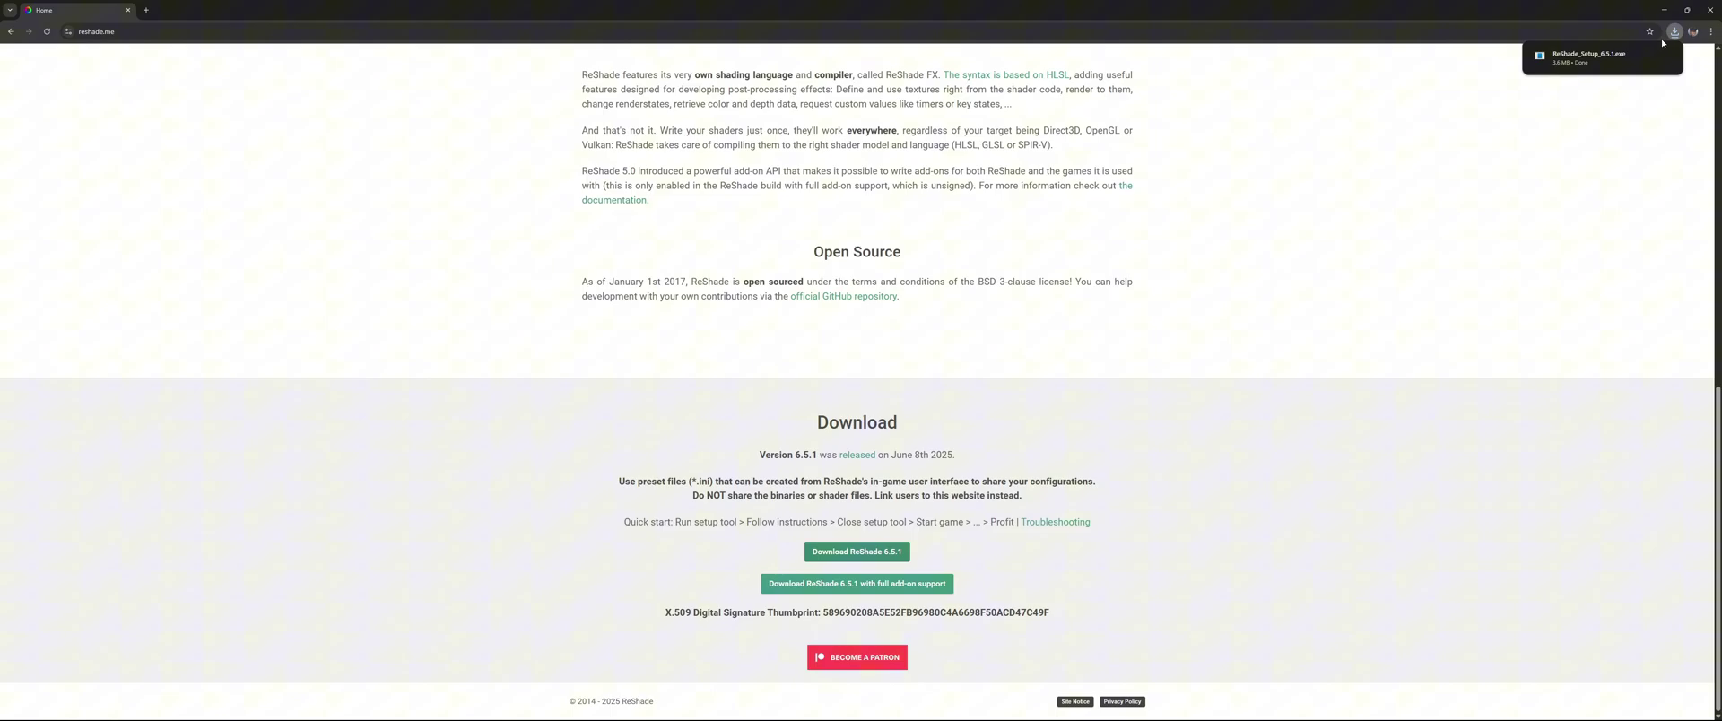
left_click(1673, 34)
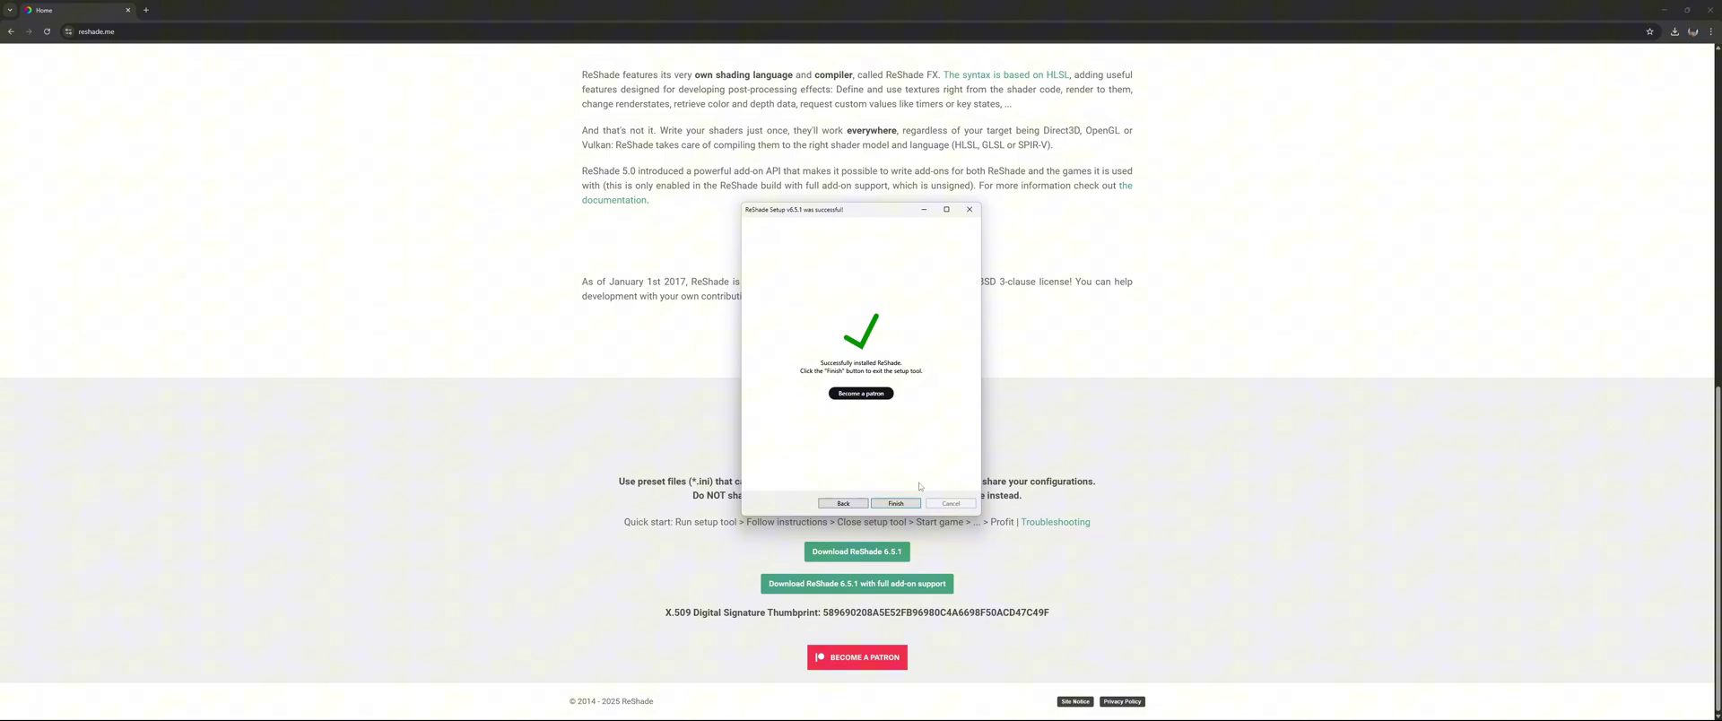
left_click(897, 503)
left_click(1661, 9)
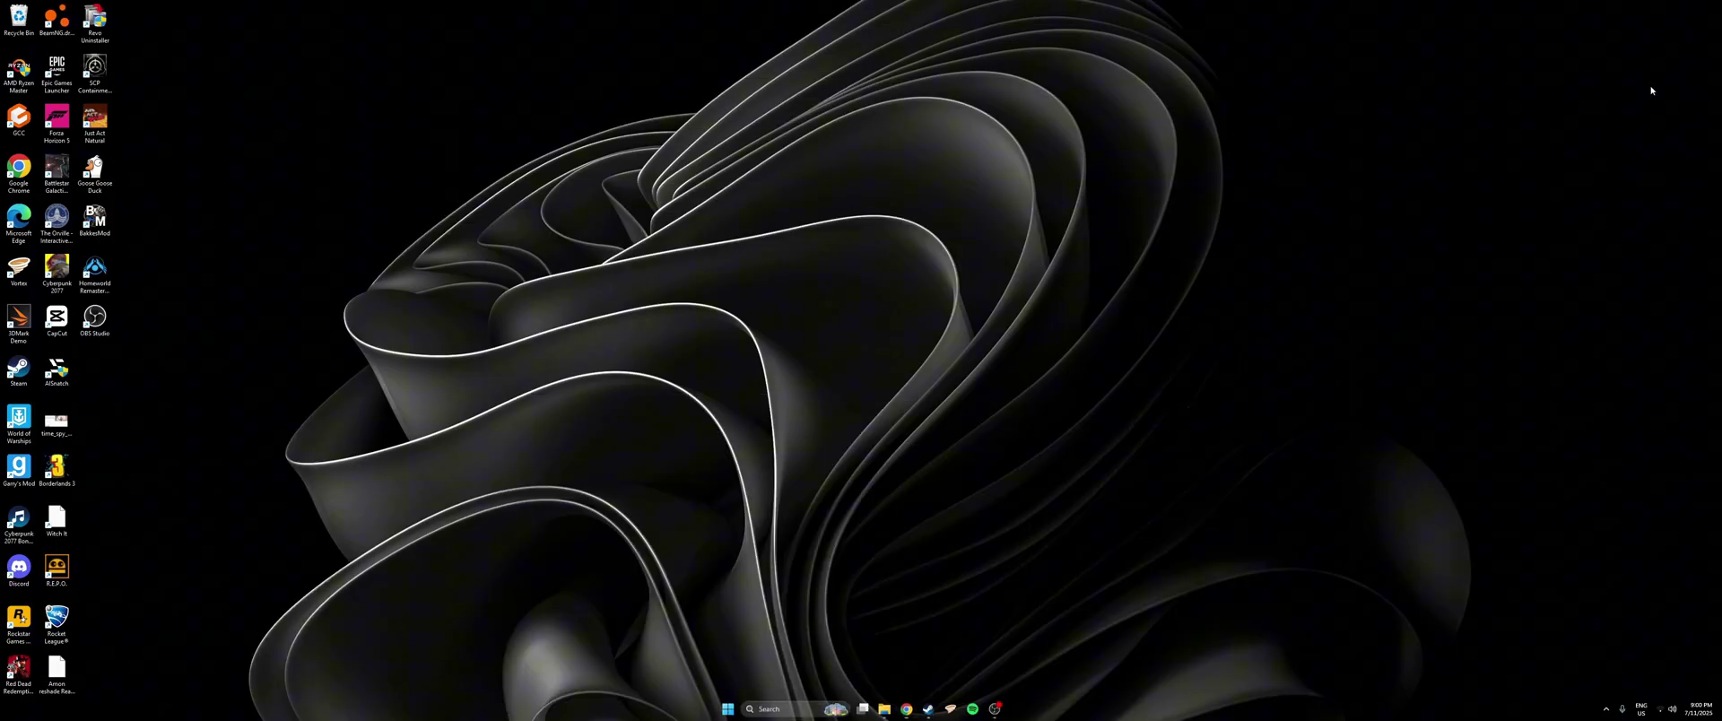
- Return to the x64 folder in File Explorer and check the detailed properties of the new dxgi.dll
key("alt+Tab")
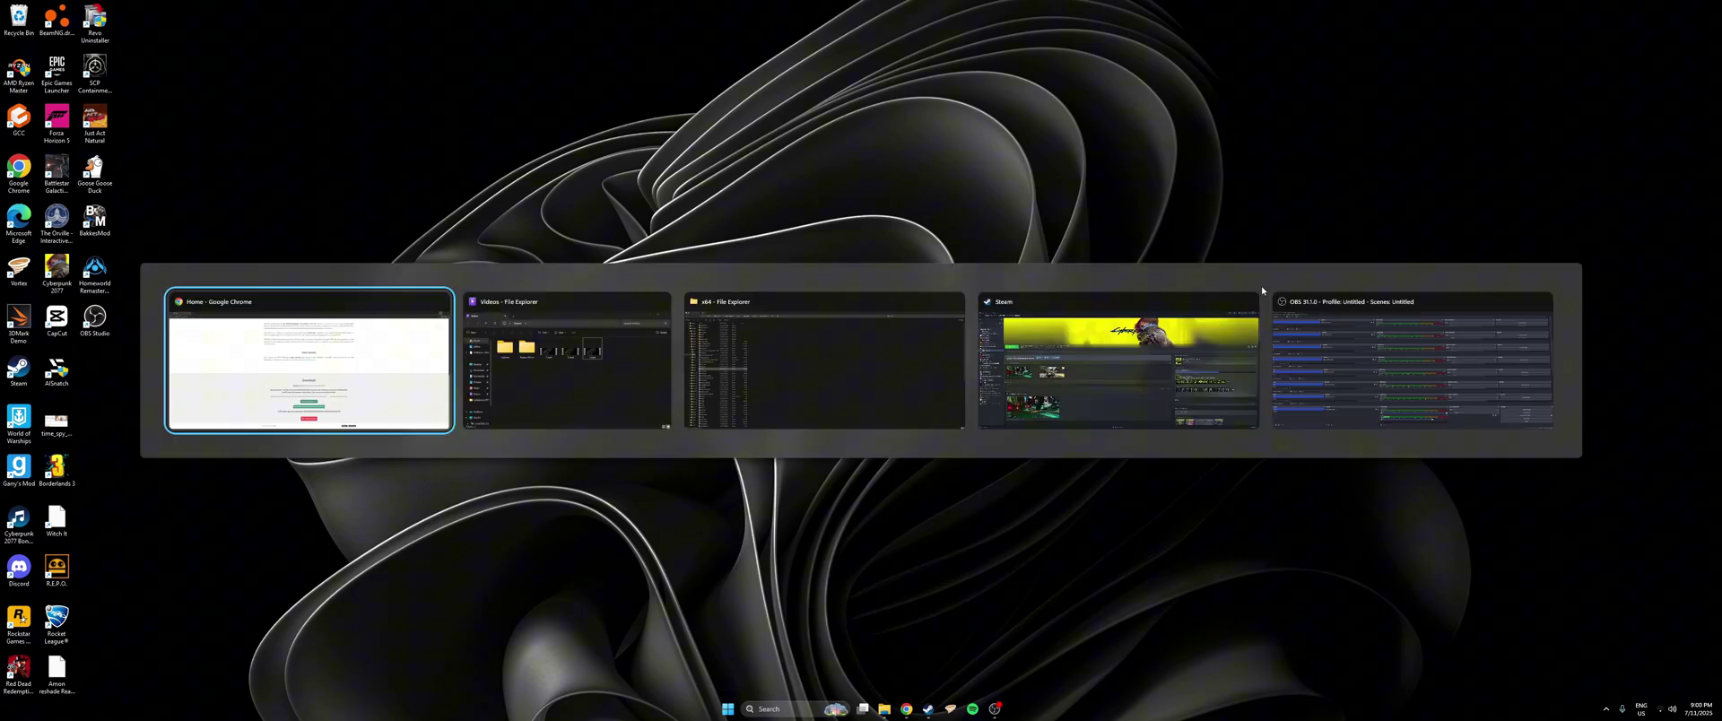
key("Tab")
key("Tab")
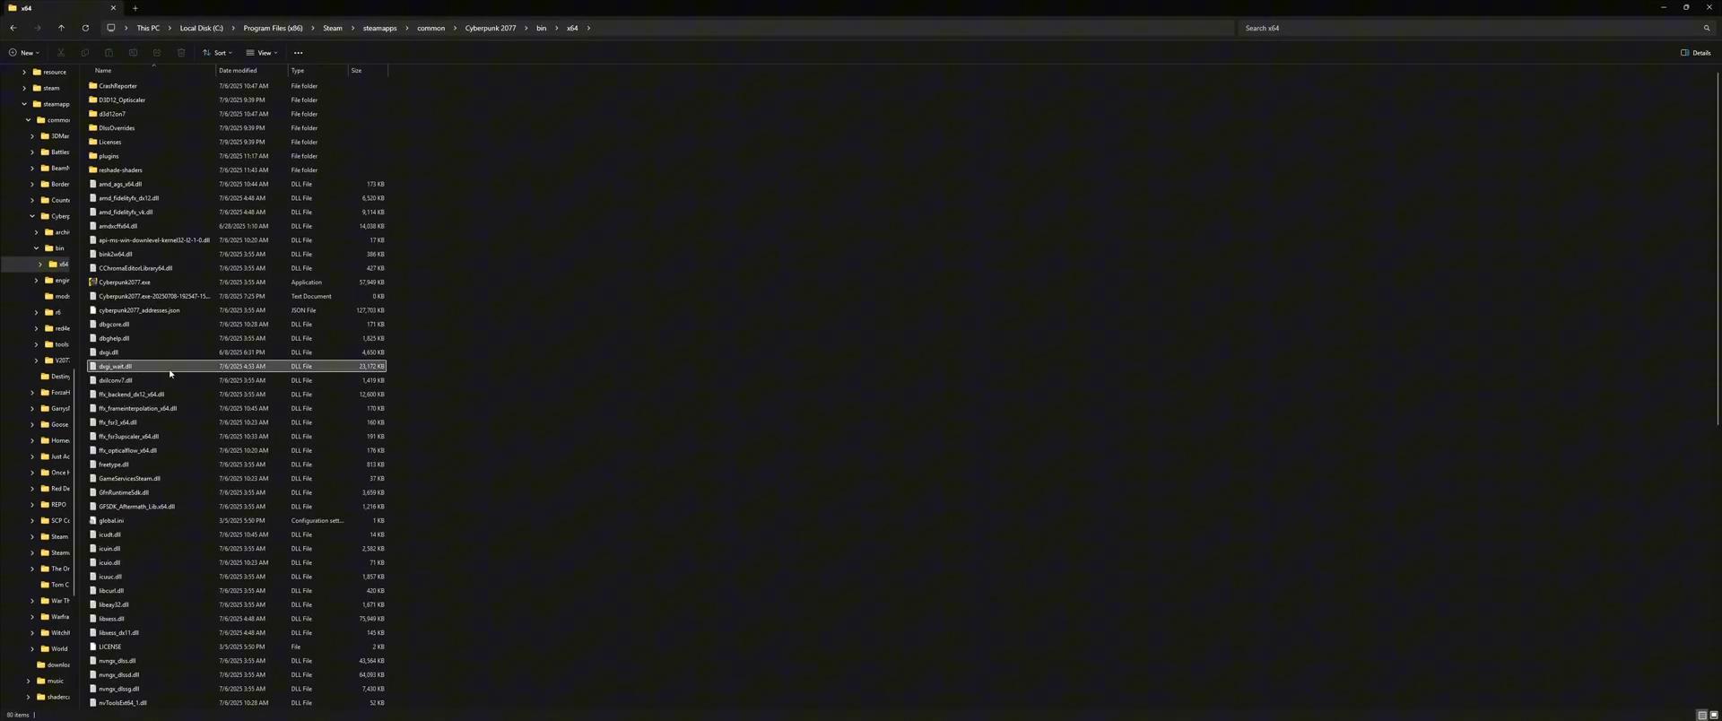
right_click(128, 353)
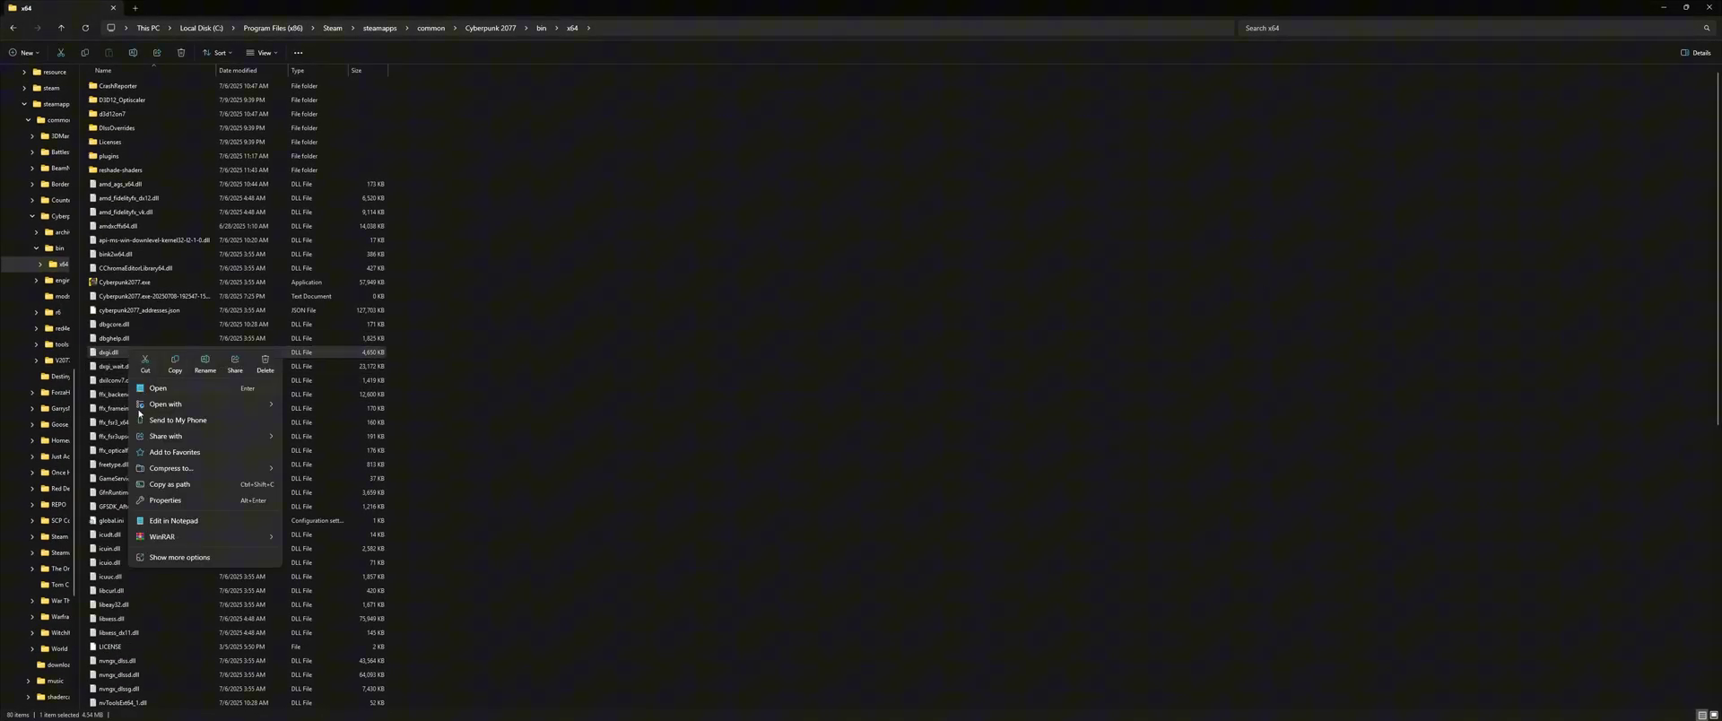
left_click(186, 498)
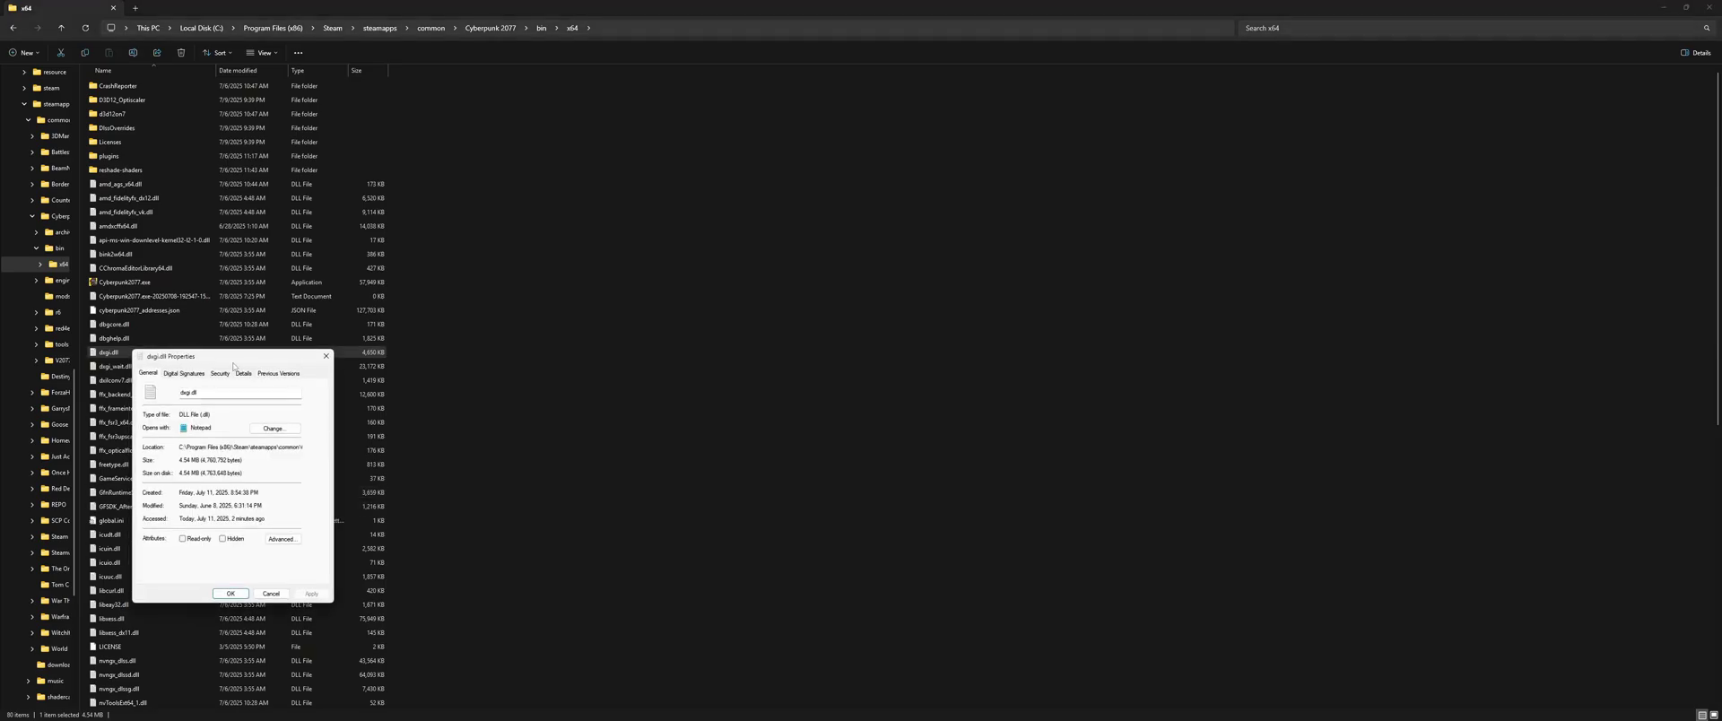
left_click(243, 375)
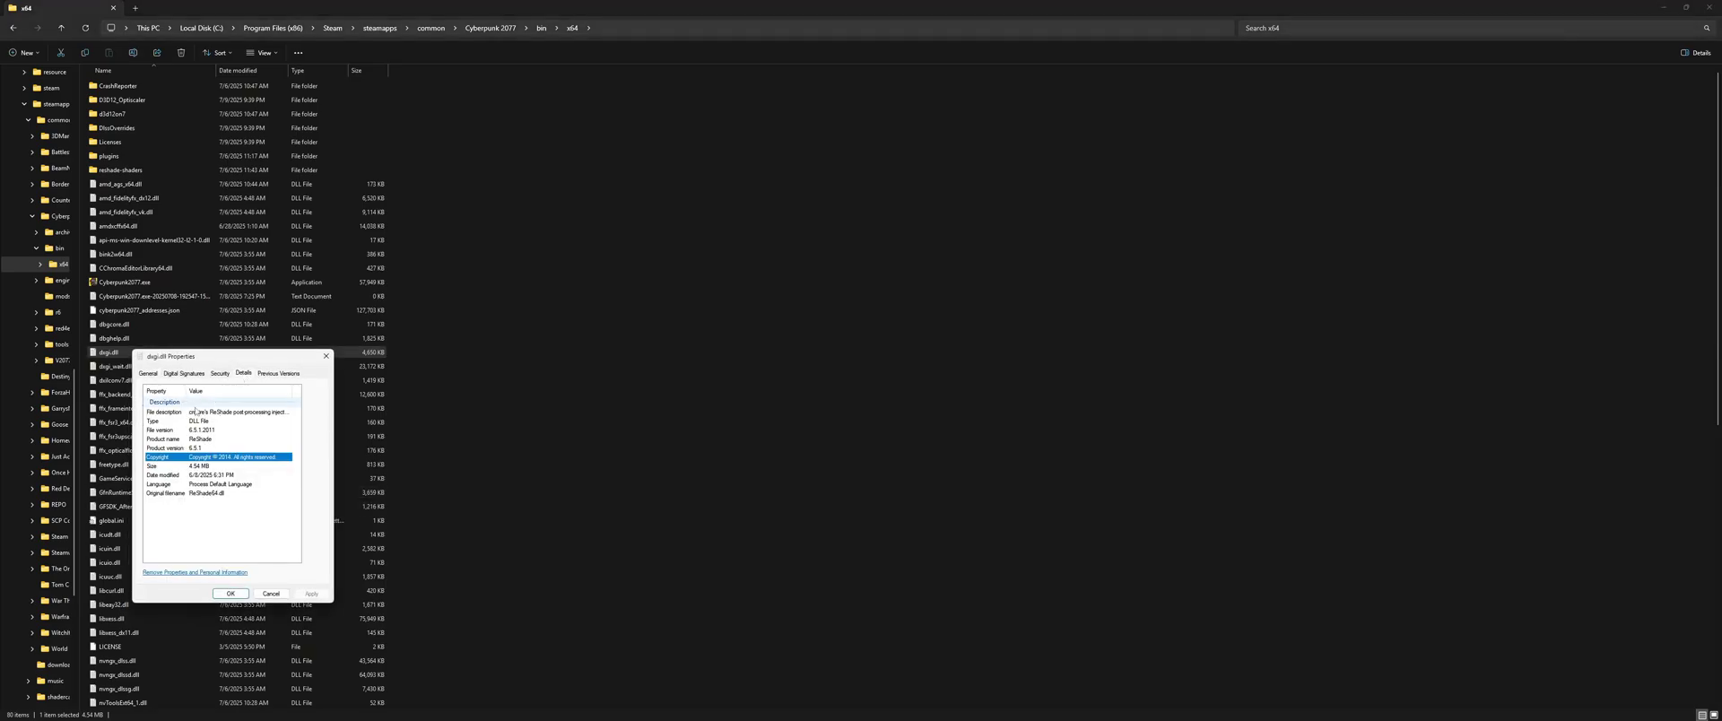
left_click(230, 593)
- Rename the ReShade file dxgi.dll as d3d12.dll
right_click(231, 354)
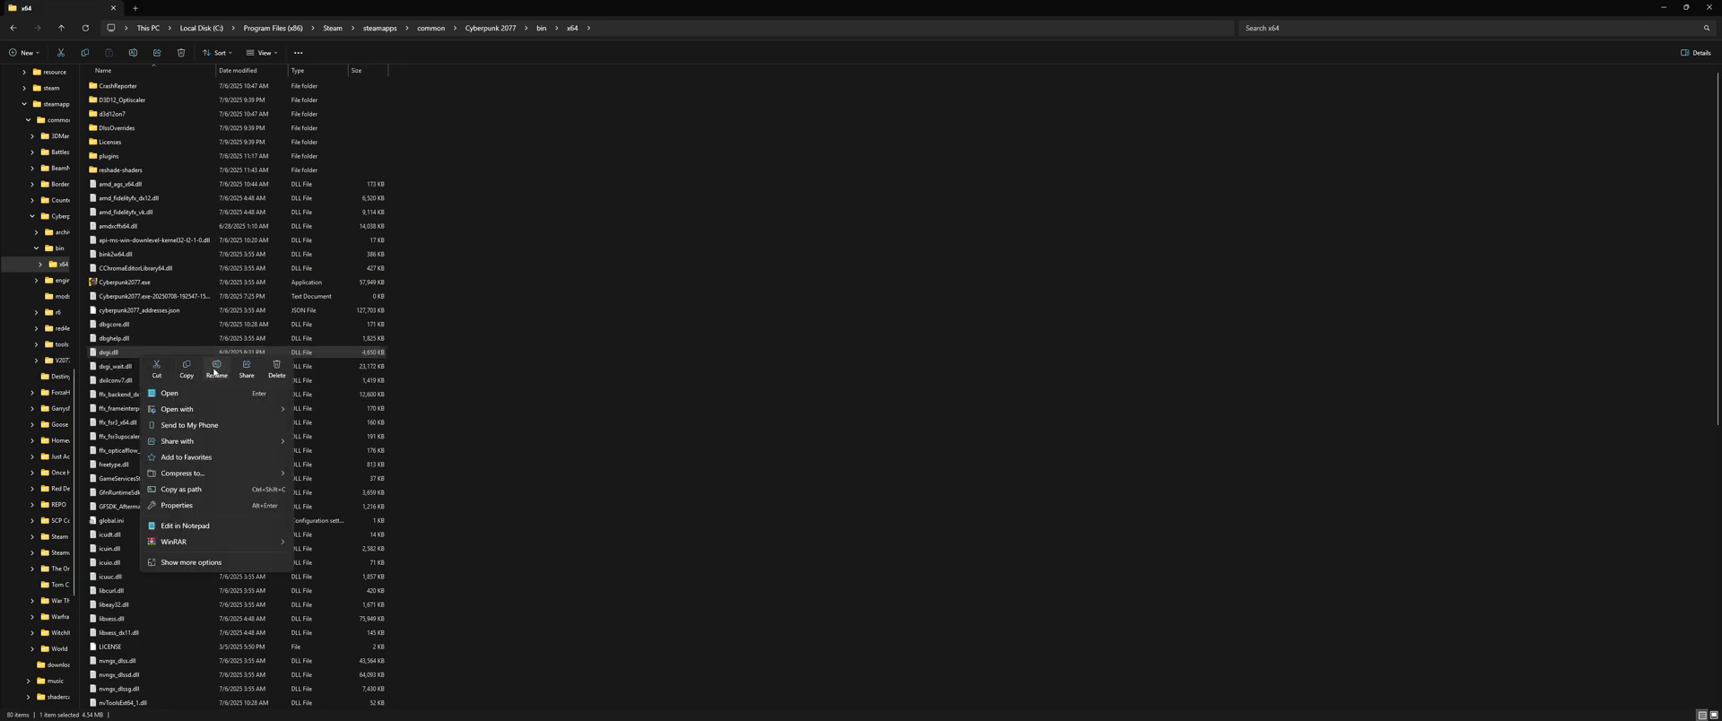
left_click(215, 368)
key("Right")
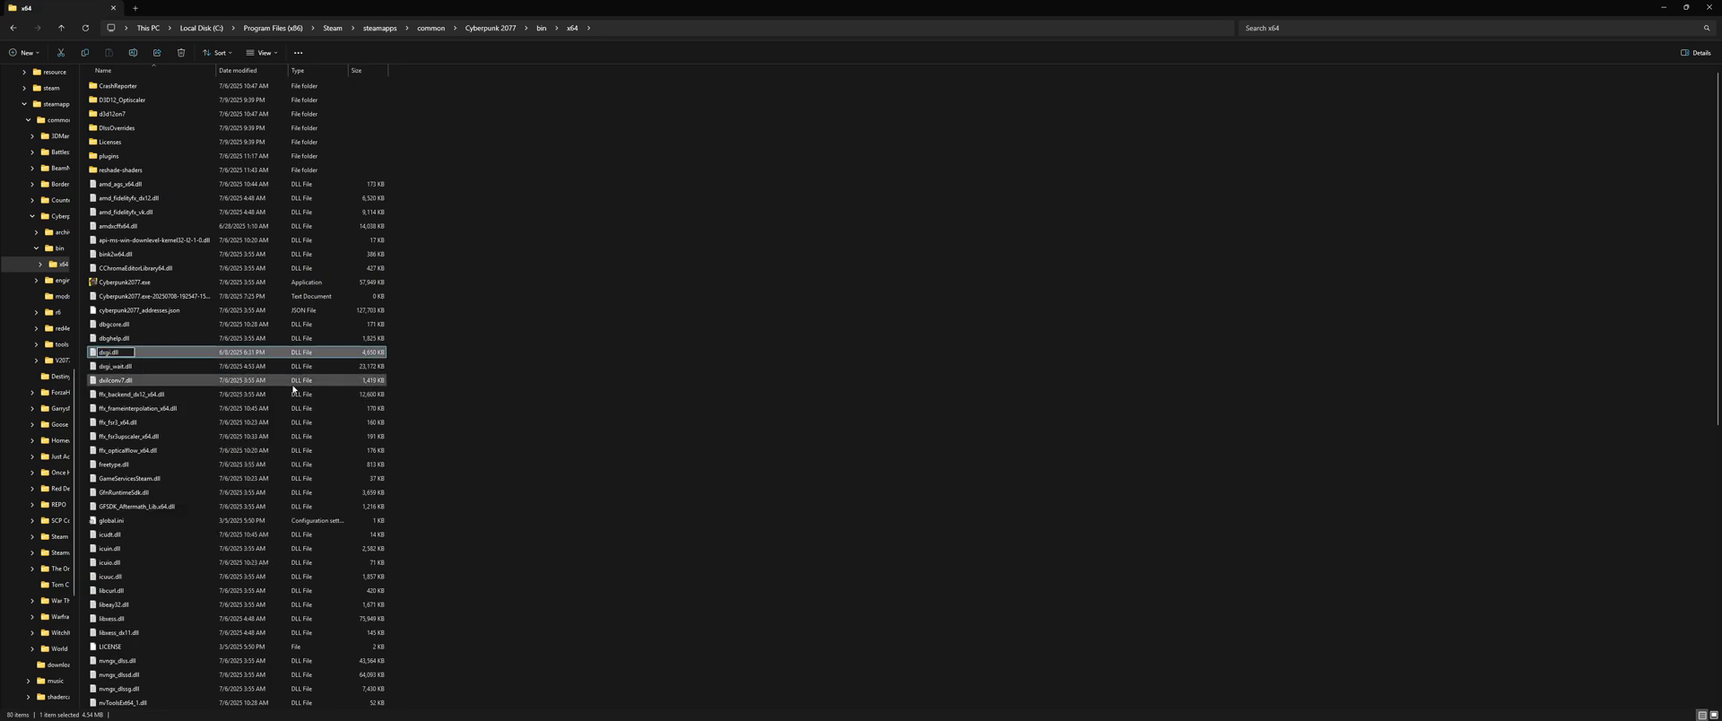
key("BackSpace")
key("BackSpace")
key("BackSpace")
key("BackSpace")
type("d3d")
key("Return")
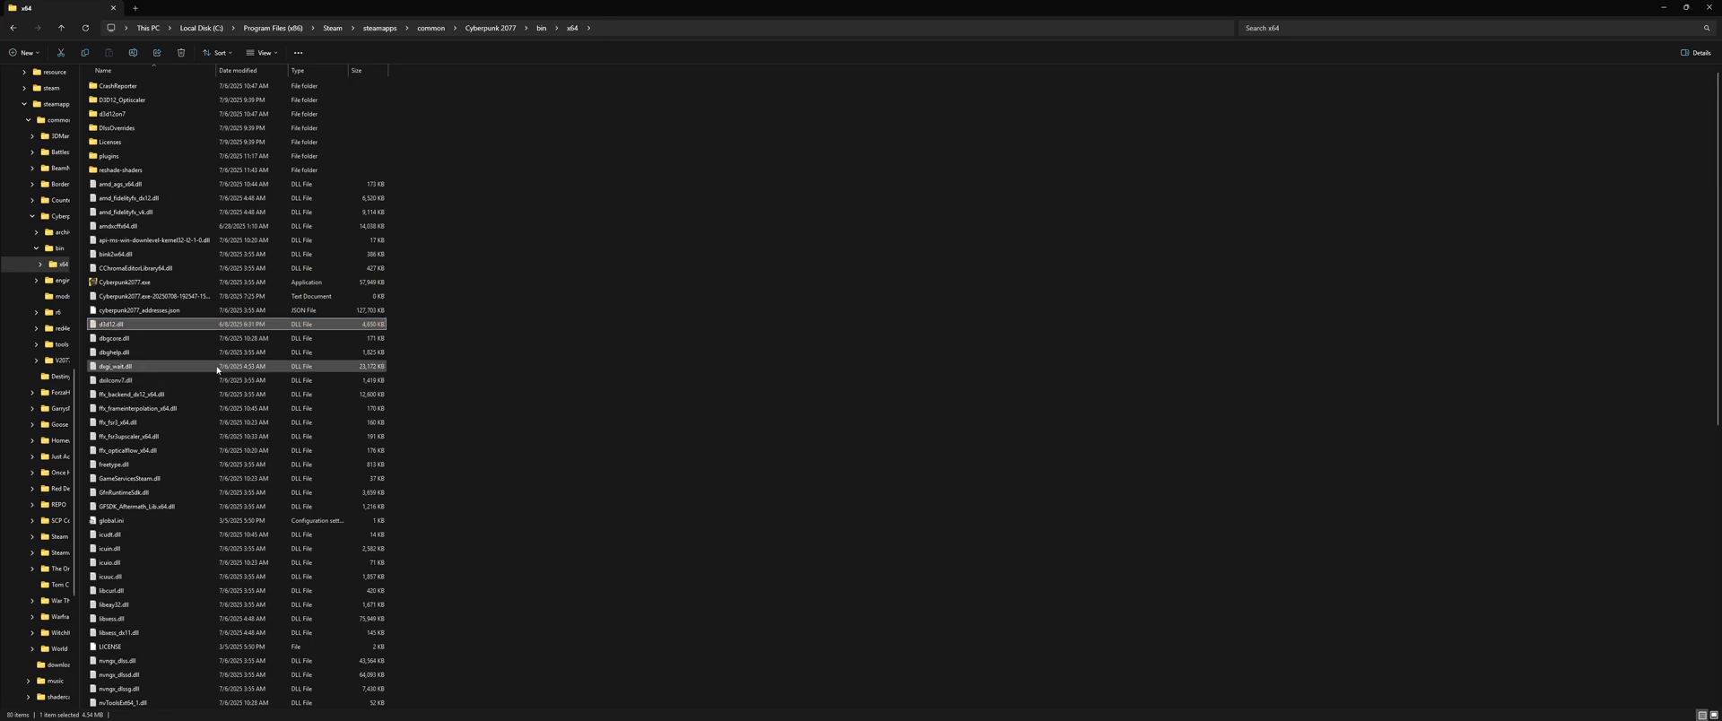
- Rename the OptiScaler file dxgi_wait.dll back to dxgi.dll
left_click(140, 368)
right_click(140, 373)
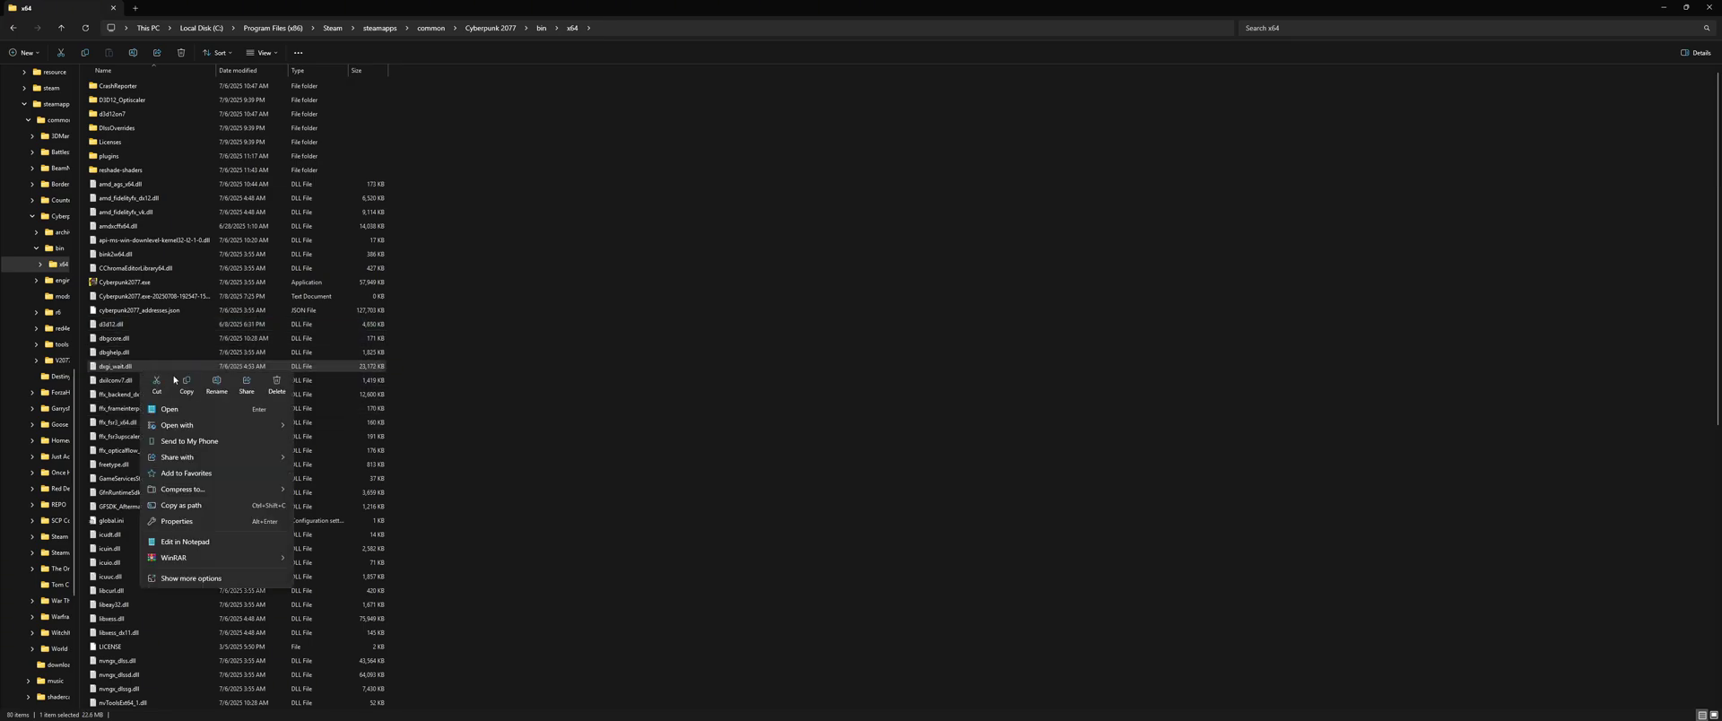
left_click(217, 386)
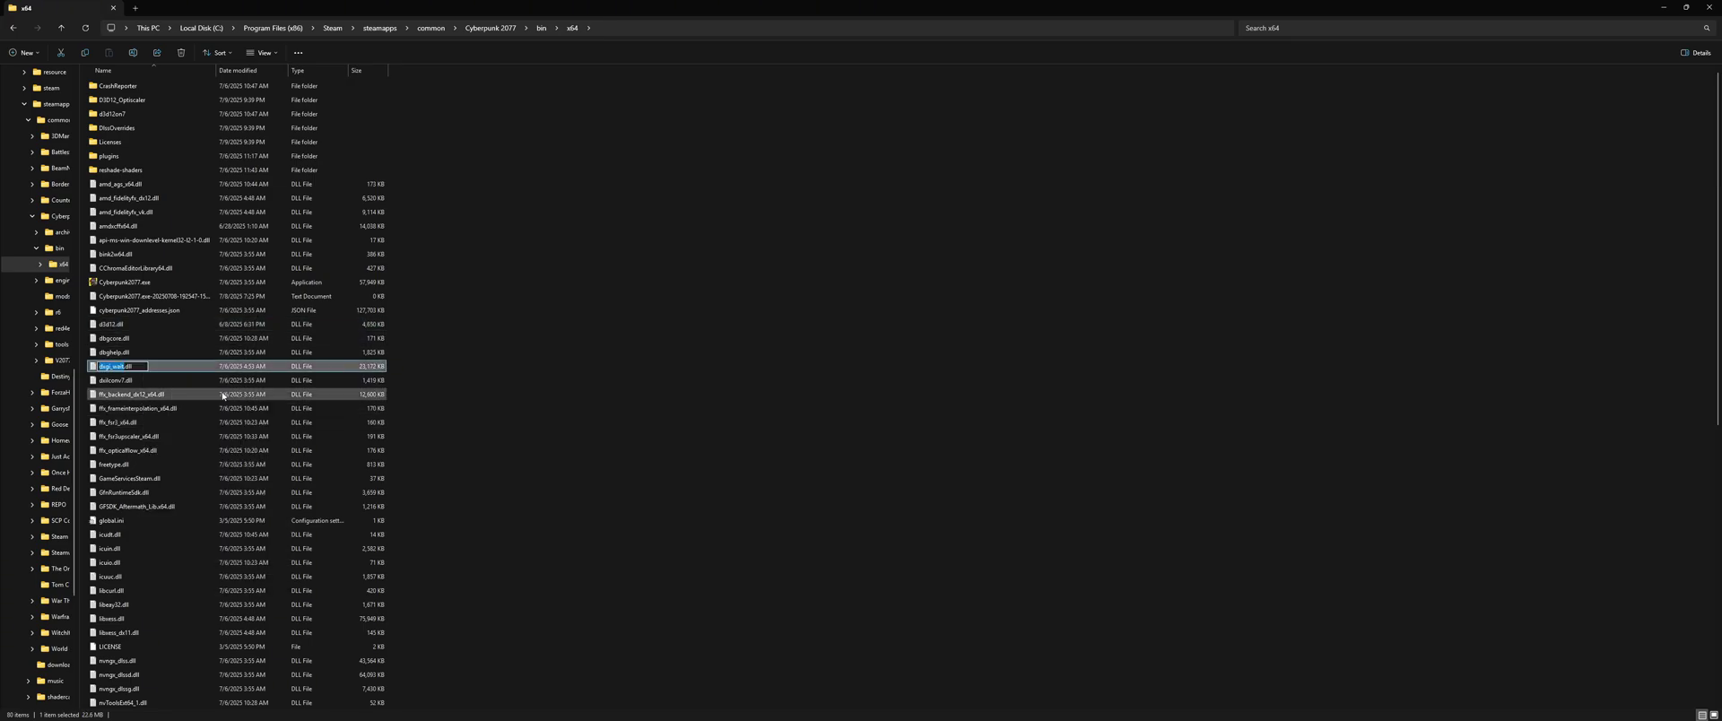
key("Right")
key("BackSpace")
key("BackSpace")
key("BackSpace")
key("Return")
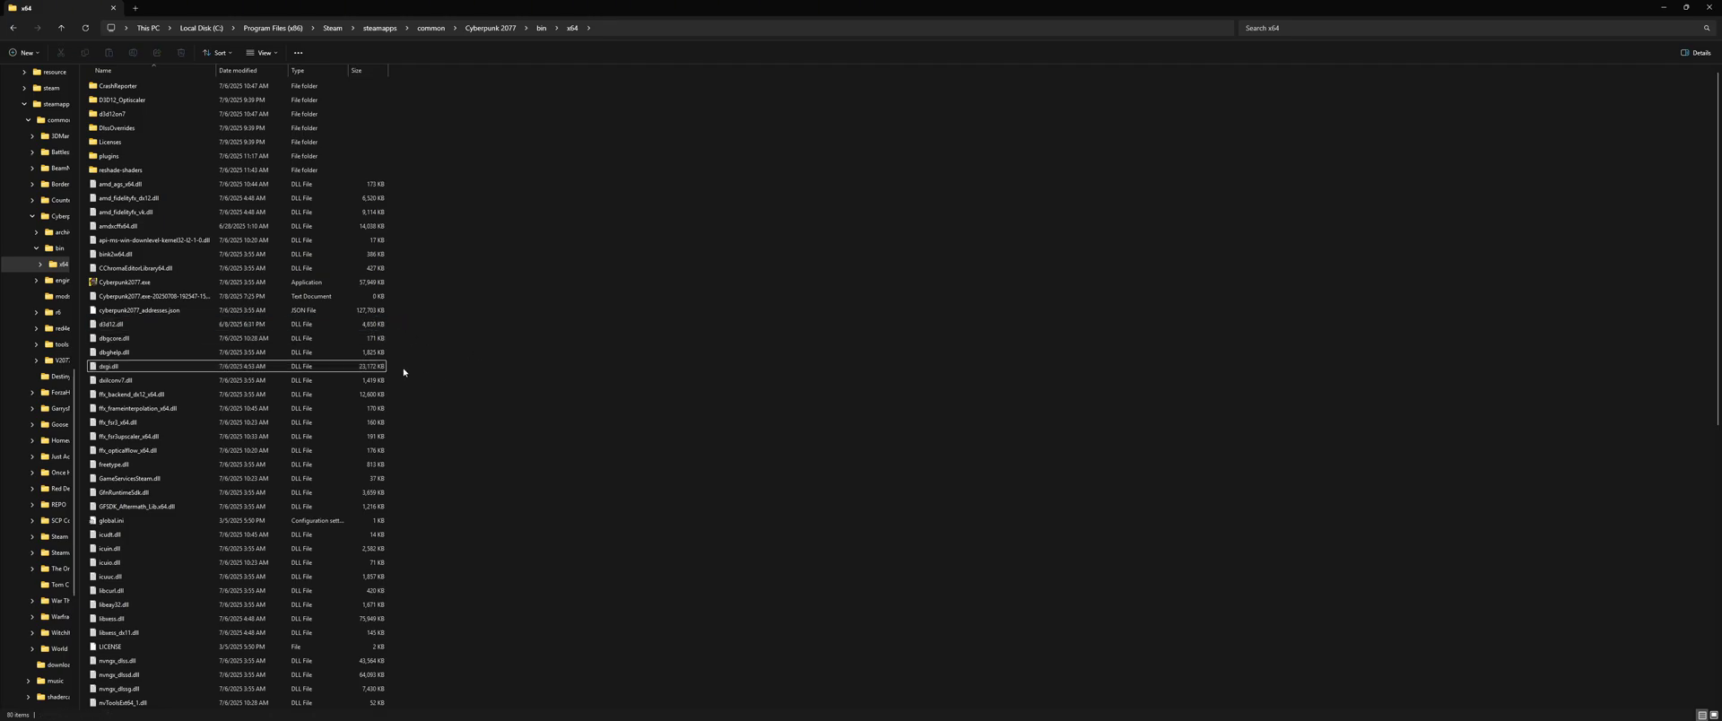
left_click_drag(403, 370, 787, 179)
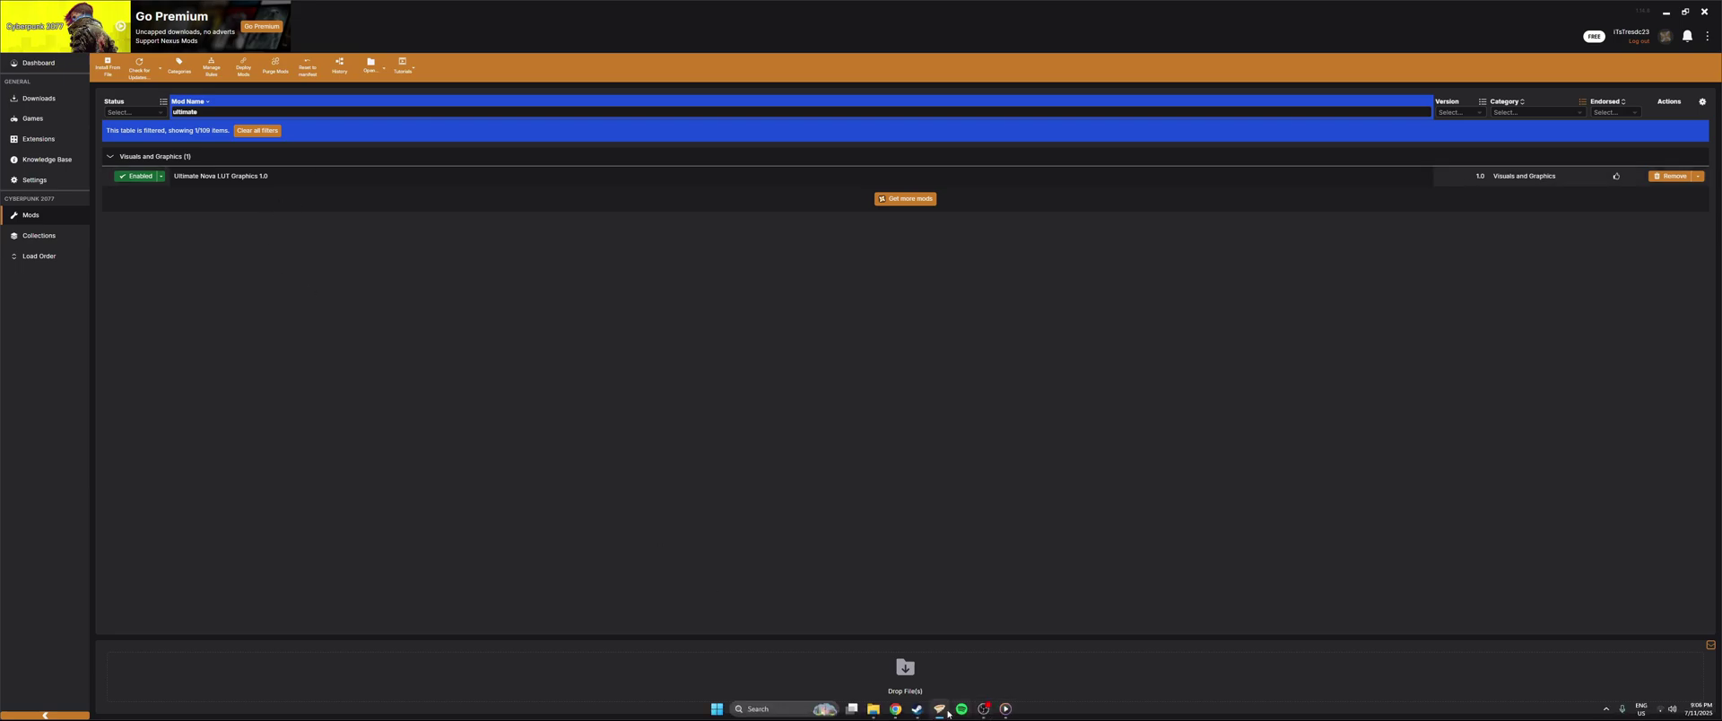
- Launch Cyberpunk 2077 from Steam and open the ReShade overlay in the game's main menu, skipping its tutorial
left_click(917, 710)
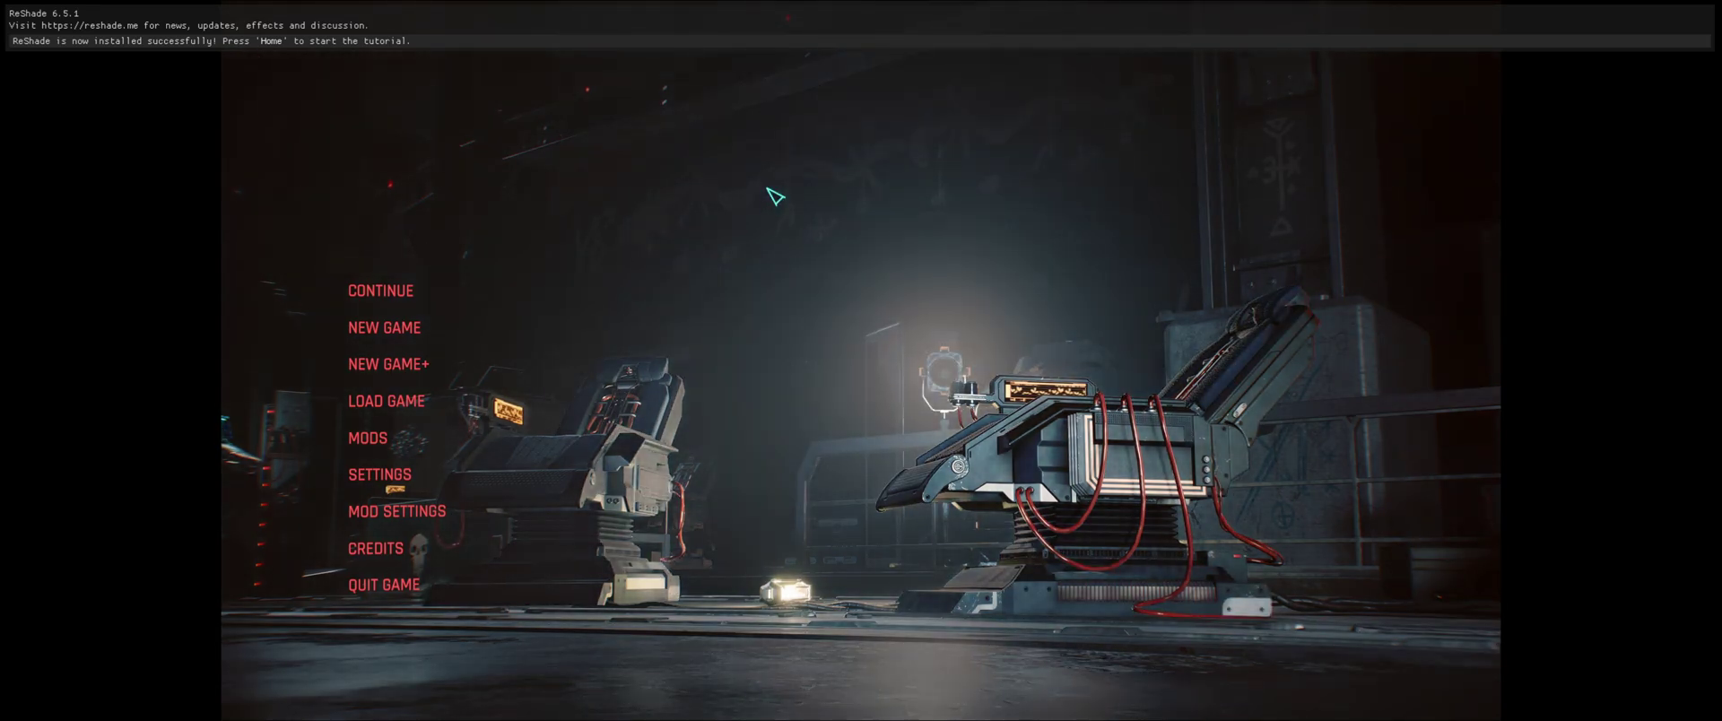
key("Home")
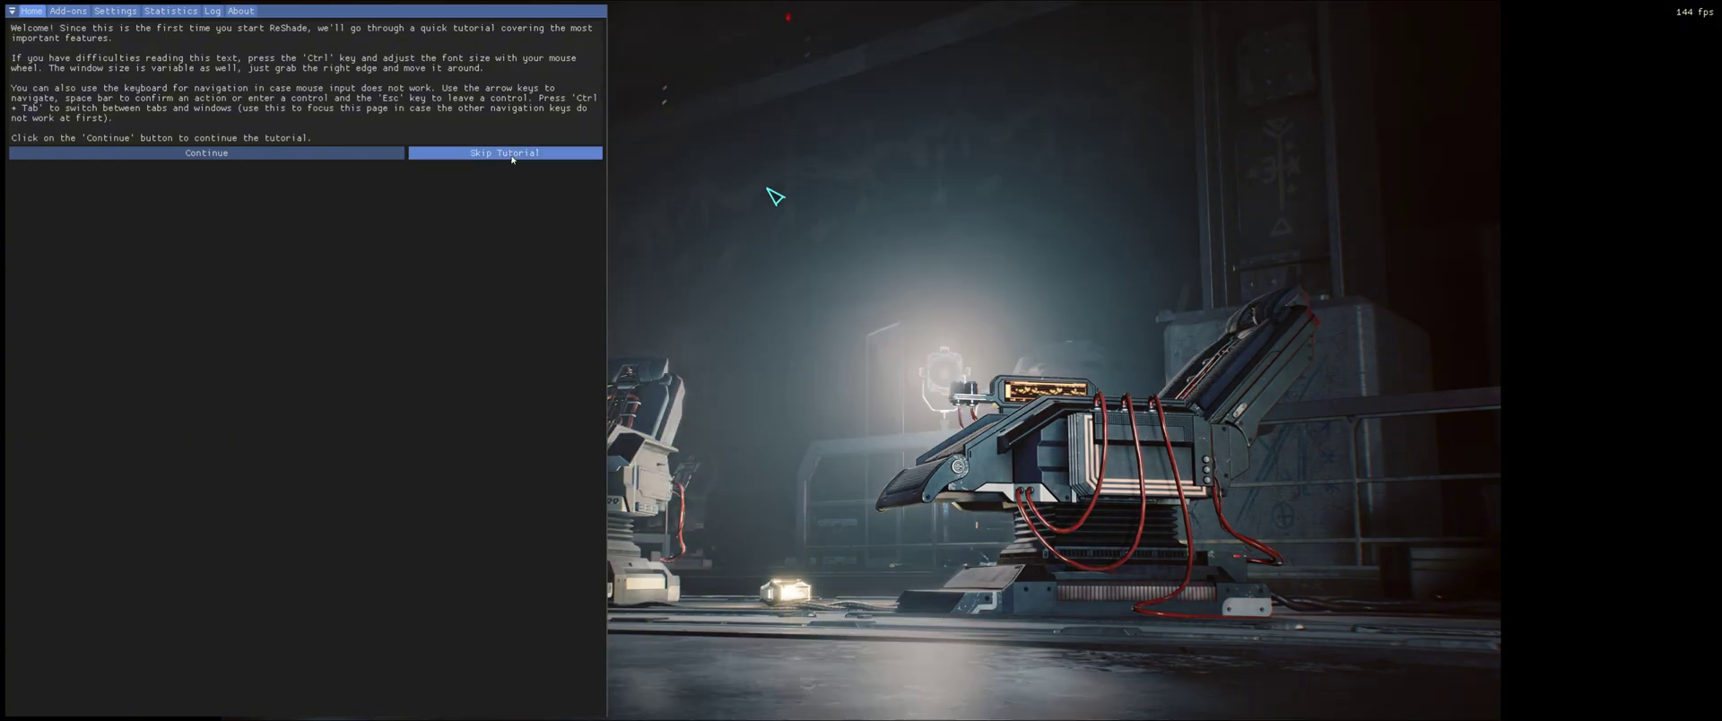
left_click(511, 154)
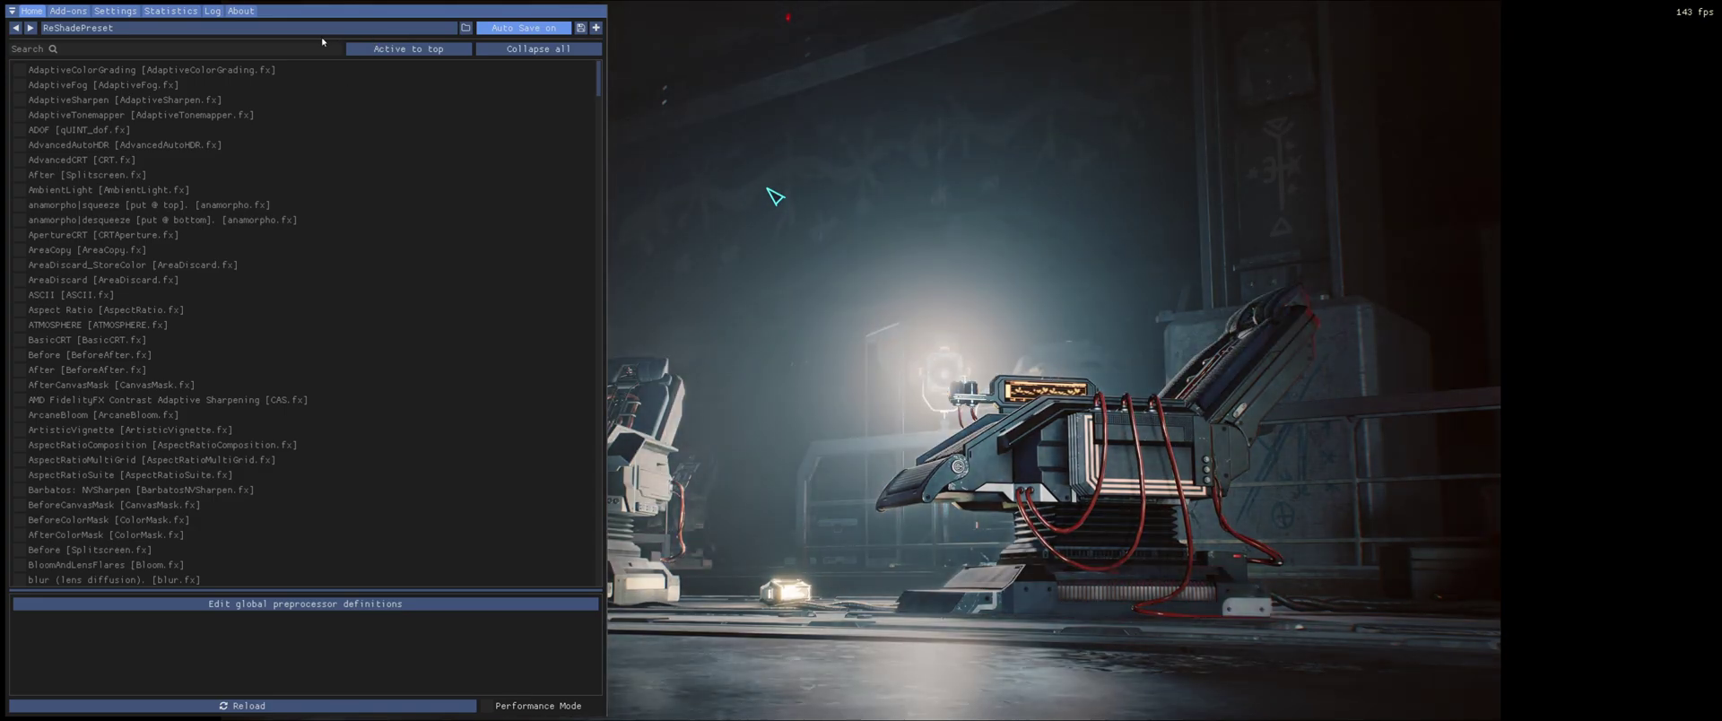
- Load the Ultimate_NovaLUT_1.0.ini preset from the game's x64 folder into ReShade
left_click(323, 29)
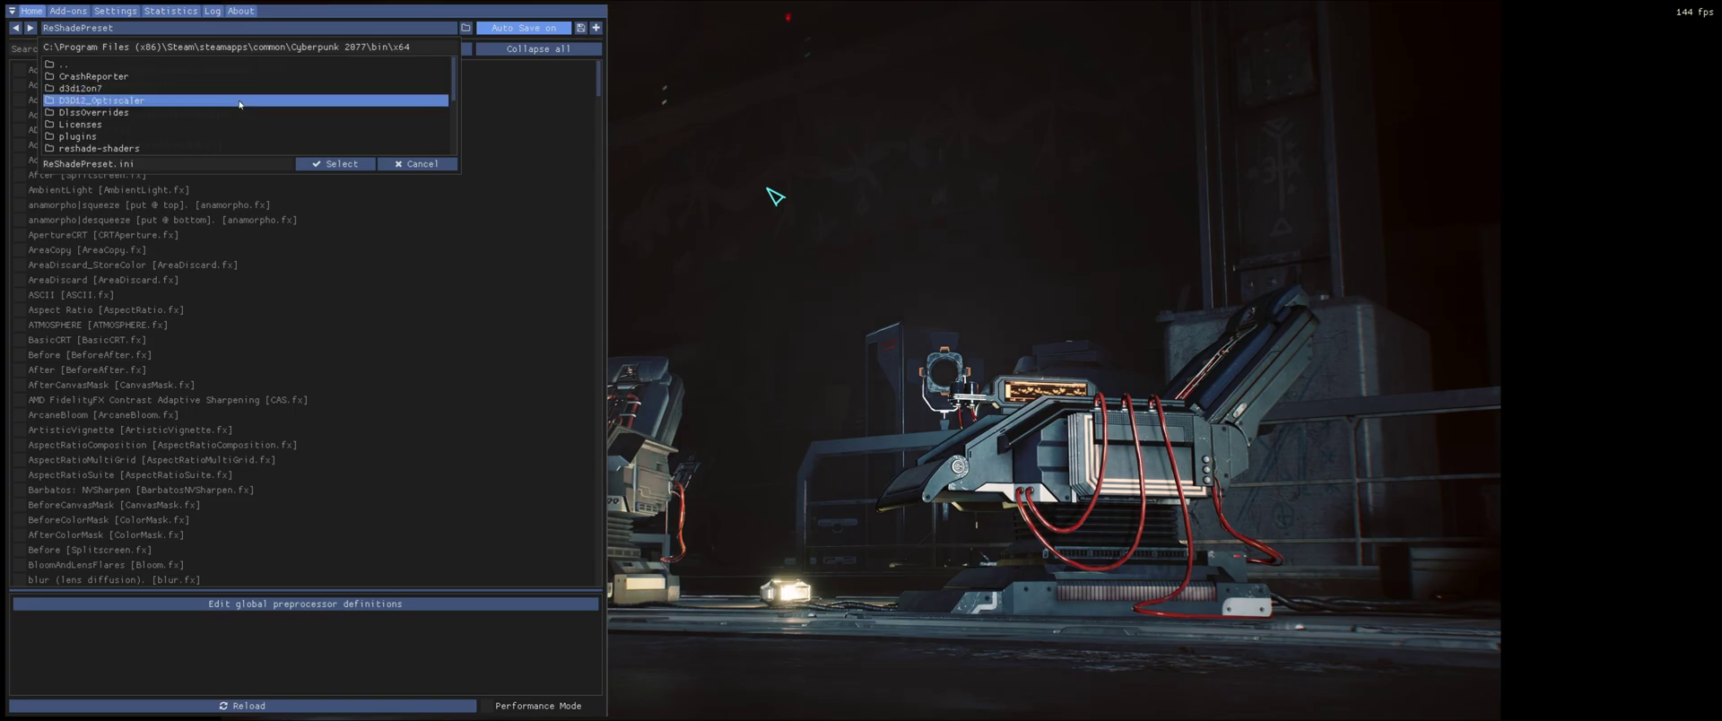
scroll(240, 105, "down", 5)
left_click(214, 146)
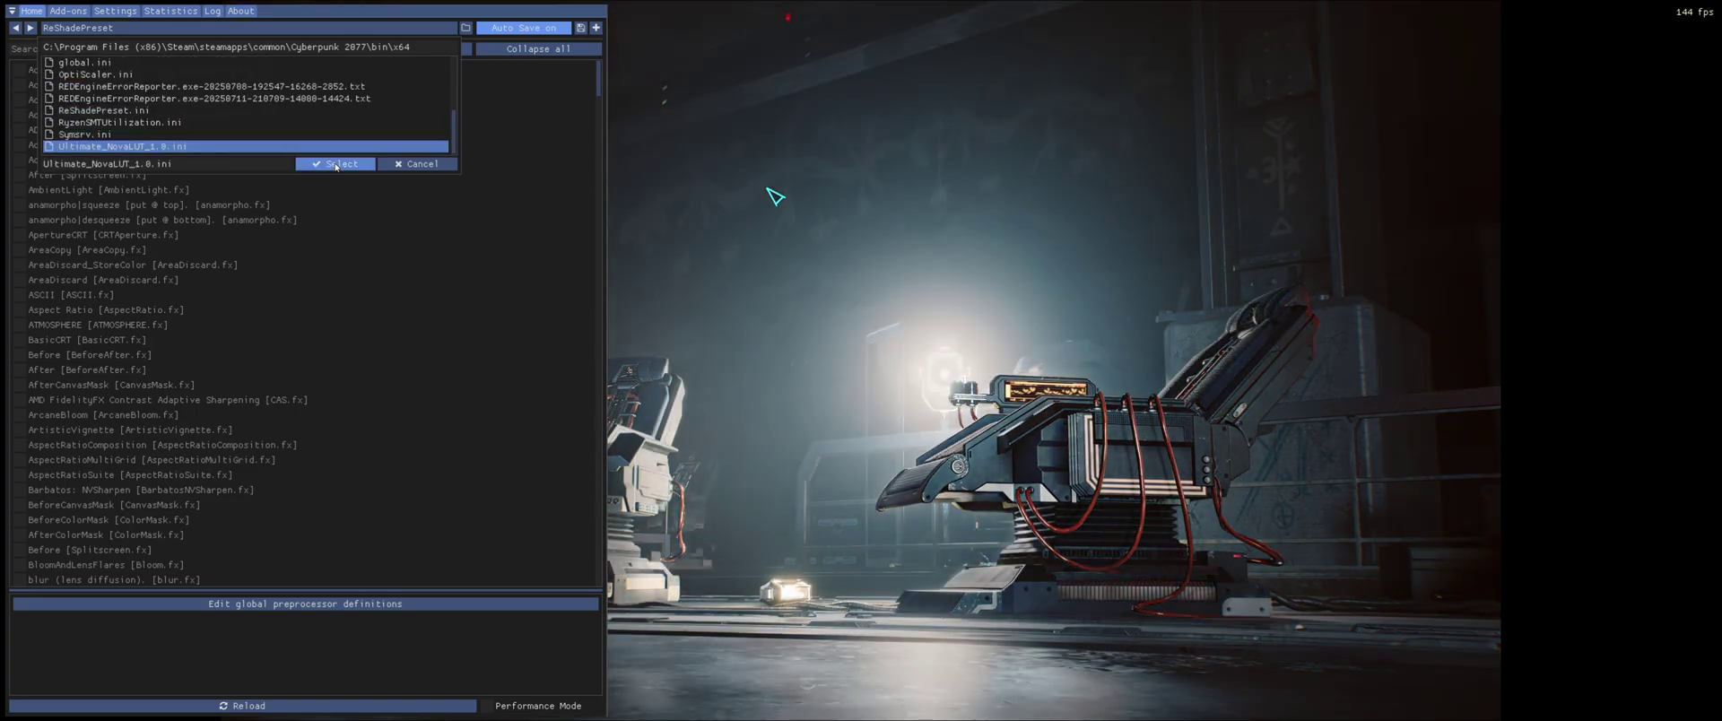
left_click(336, 164)
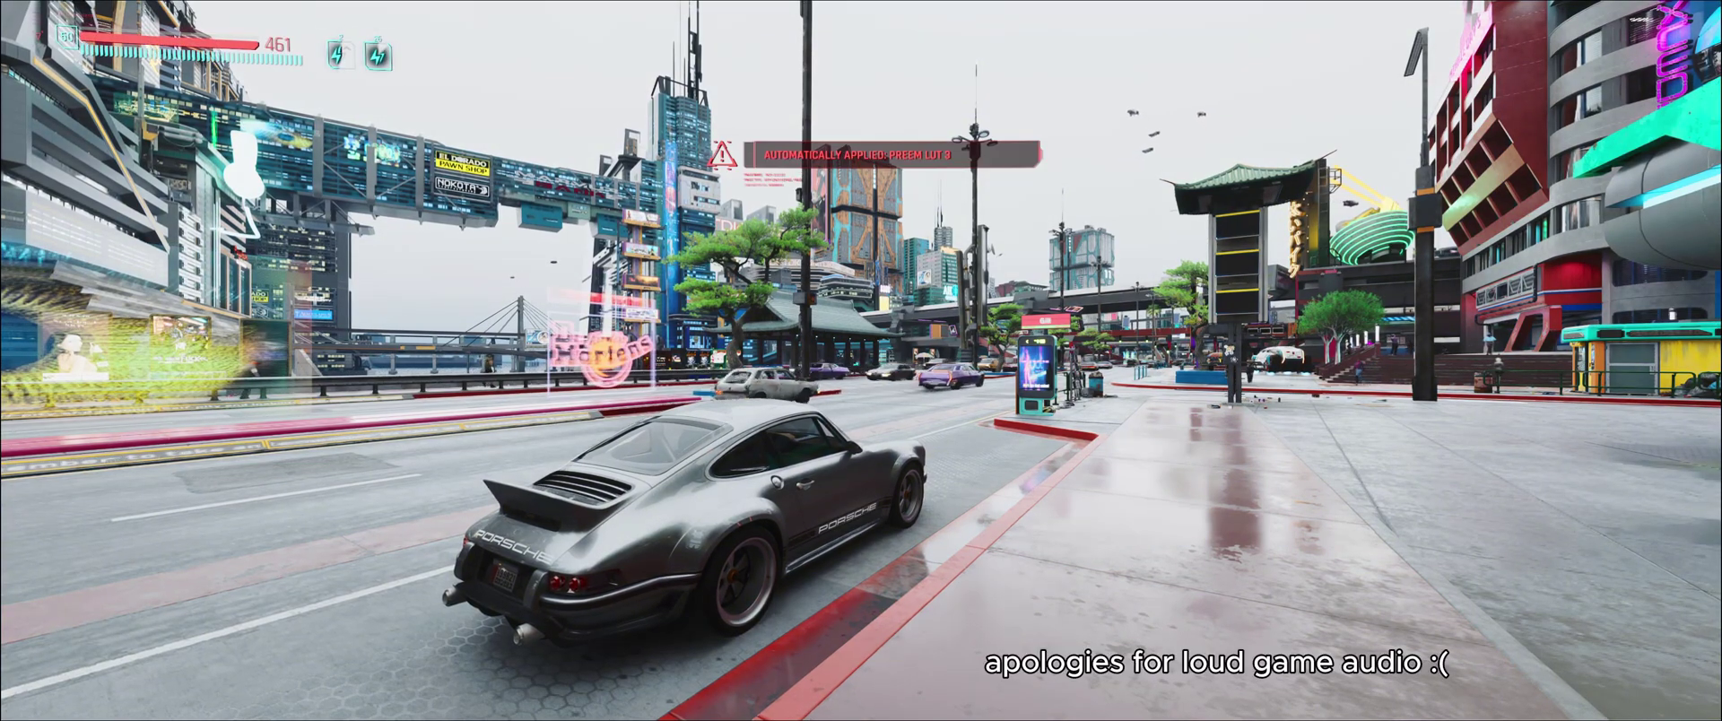
- Change the upscaler from XeSS to FSR 3.X in the OptiScaler overlay and close the overlay
key("Insert")
left_click(626, 137)
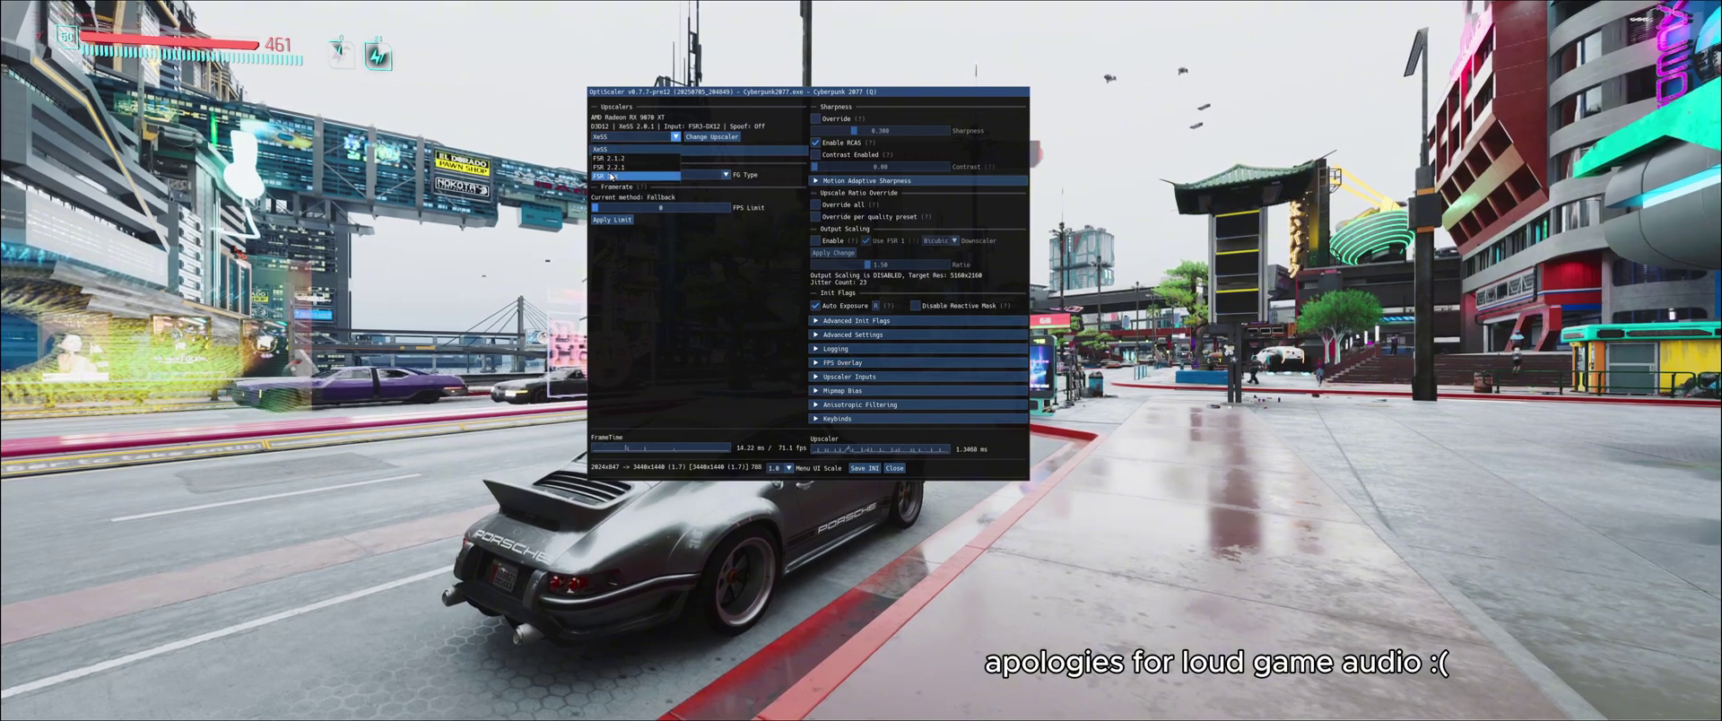
left_click(627, 172)
left_click(729, 137)
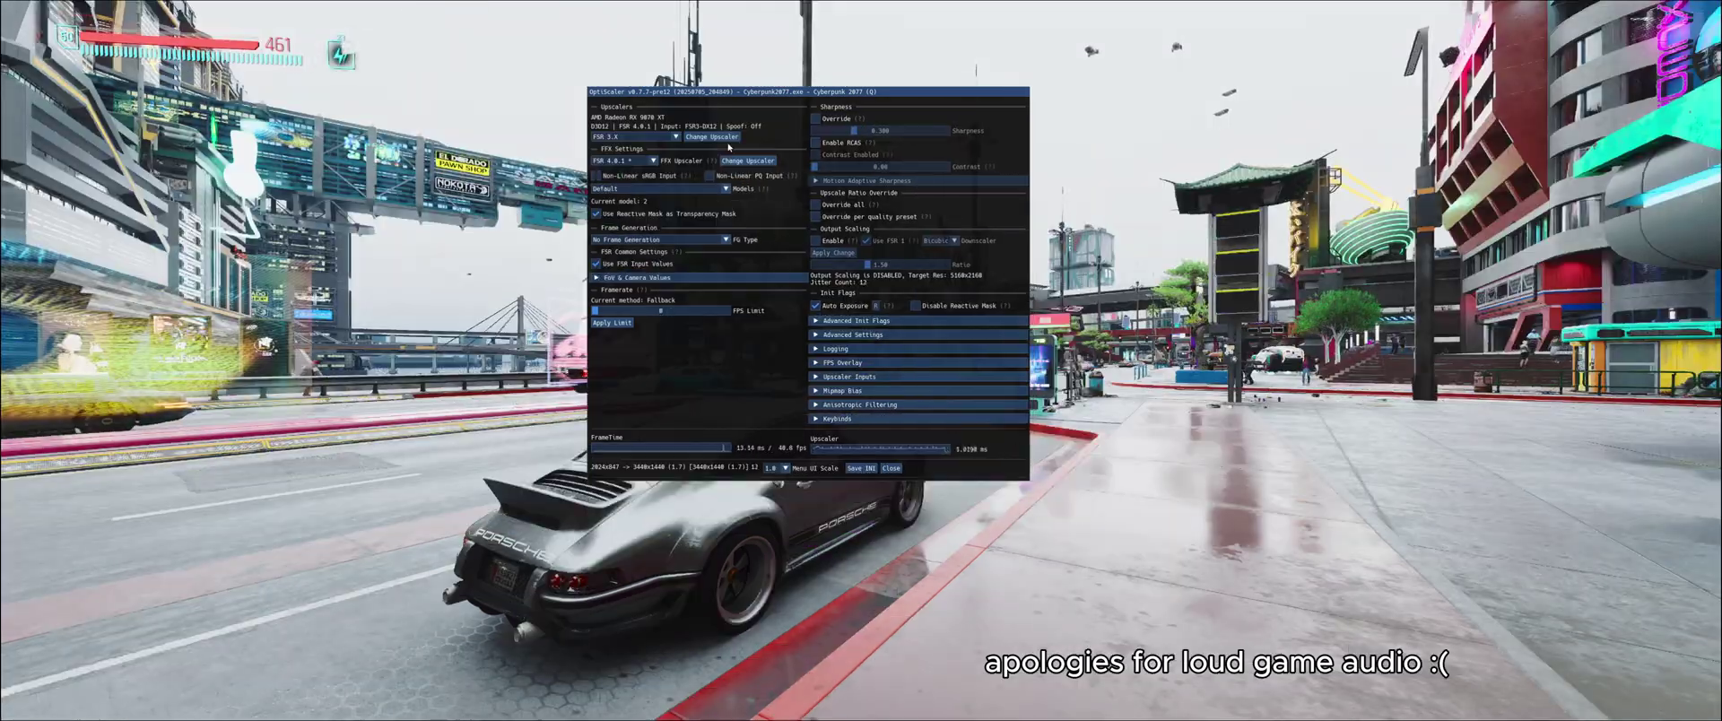
key("Insert")
- Test the Clarity, PPFX Bloom and MotionBlur effects in the ReShade overlay by switching them on and off, restore the preset's selection and close the overlay
key("Home")
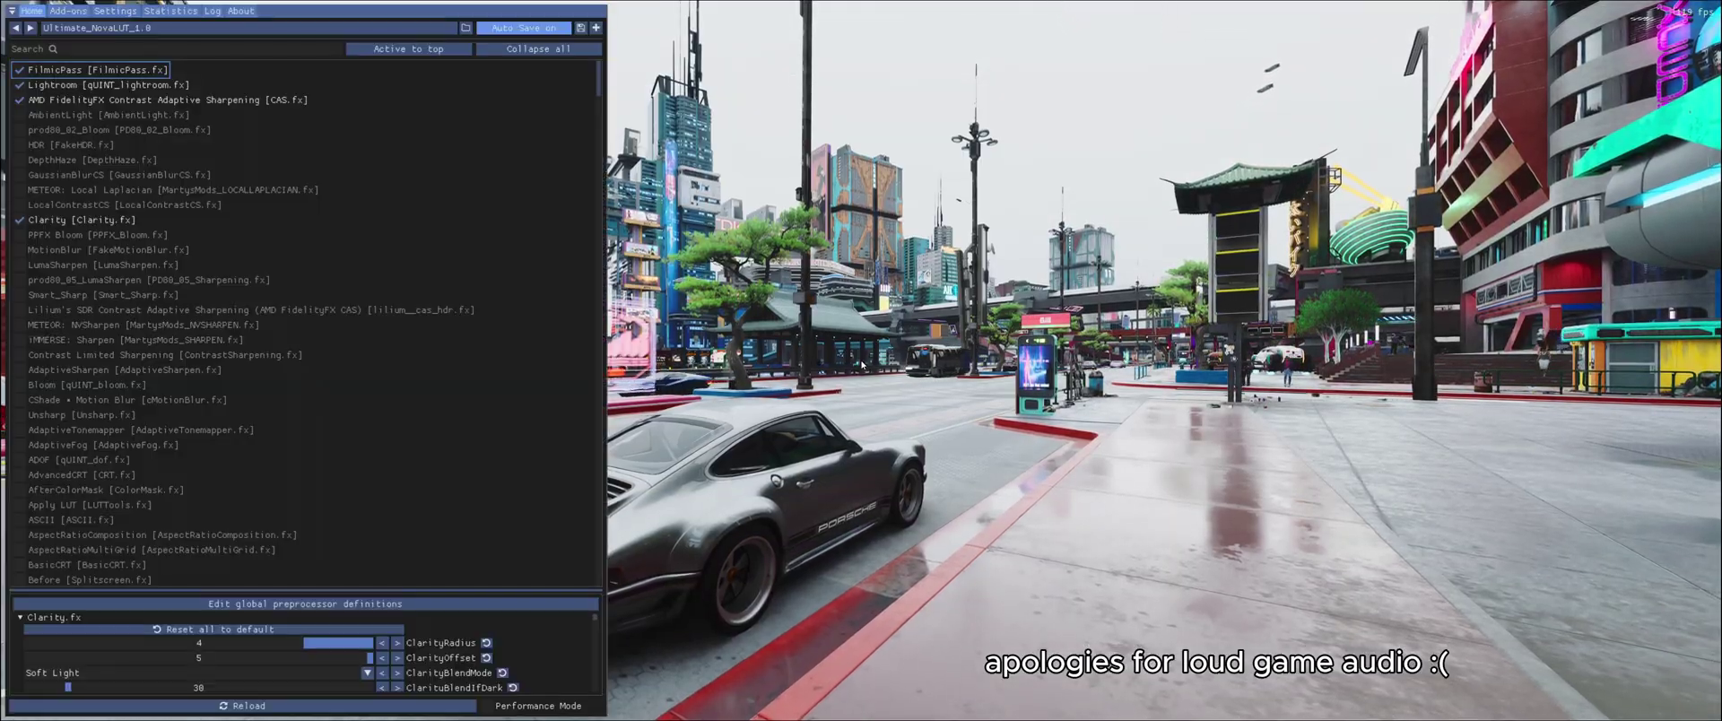
left_click(53, 223)
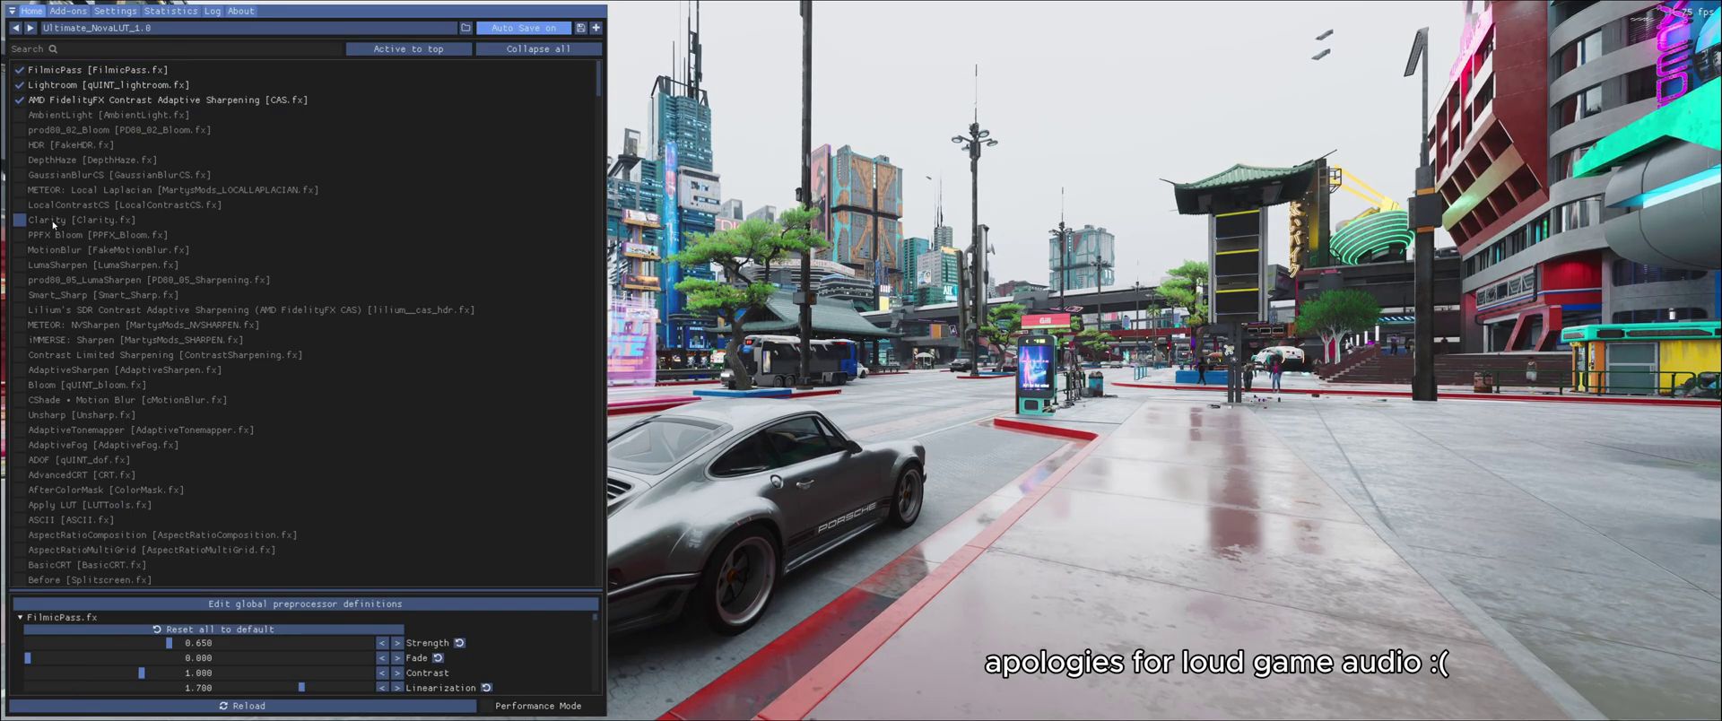
left_click(43, 238)
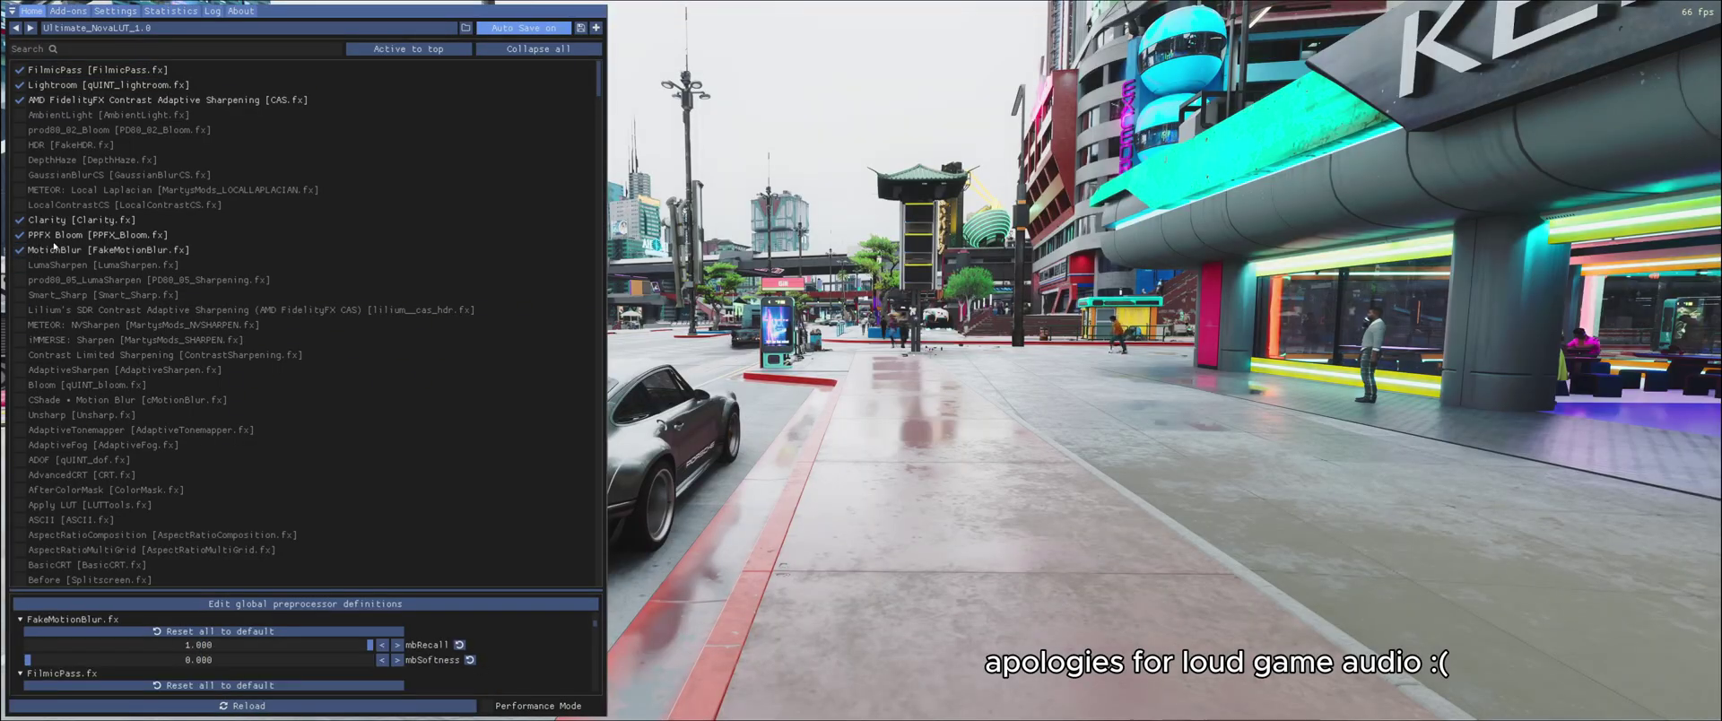
left_click(50, 251)
left_click(46, 235)
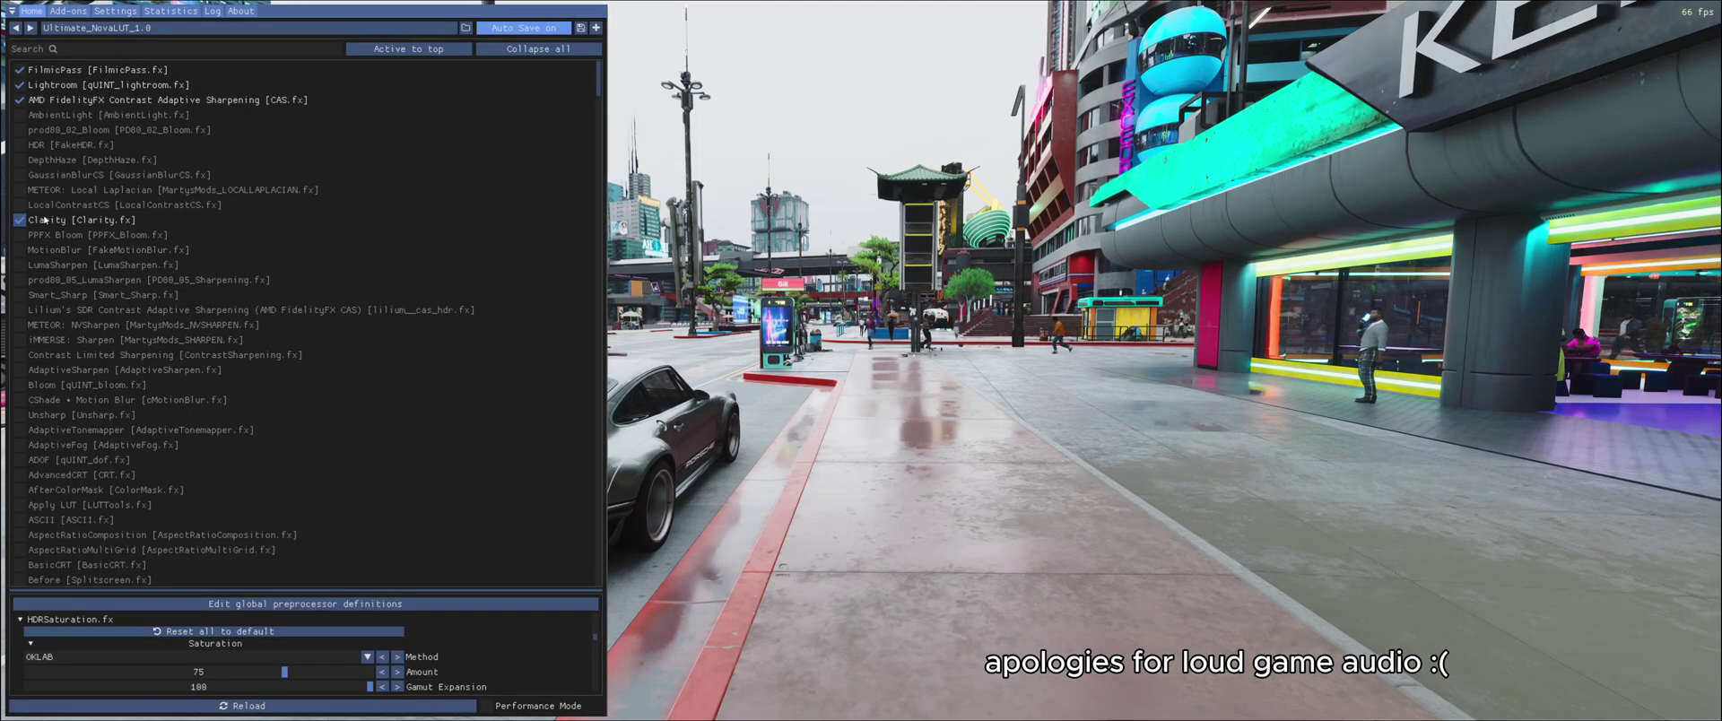
left_click(40, 160)
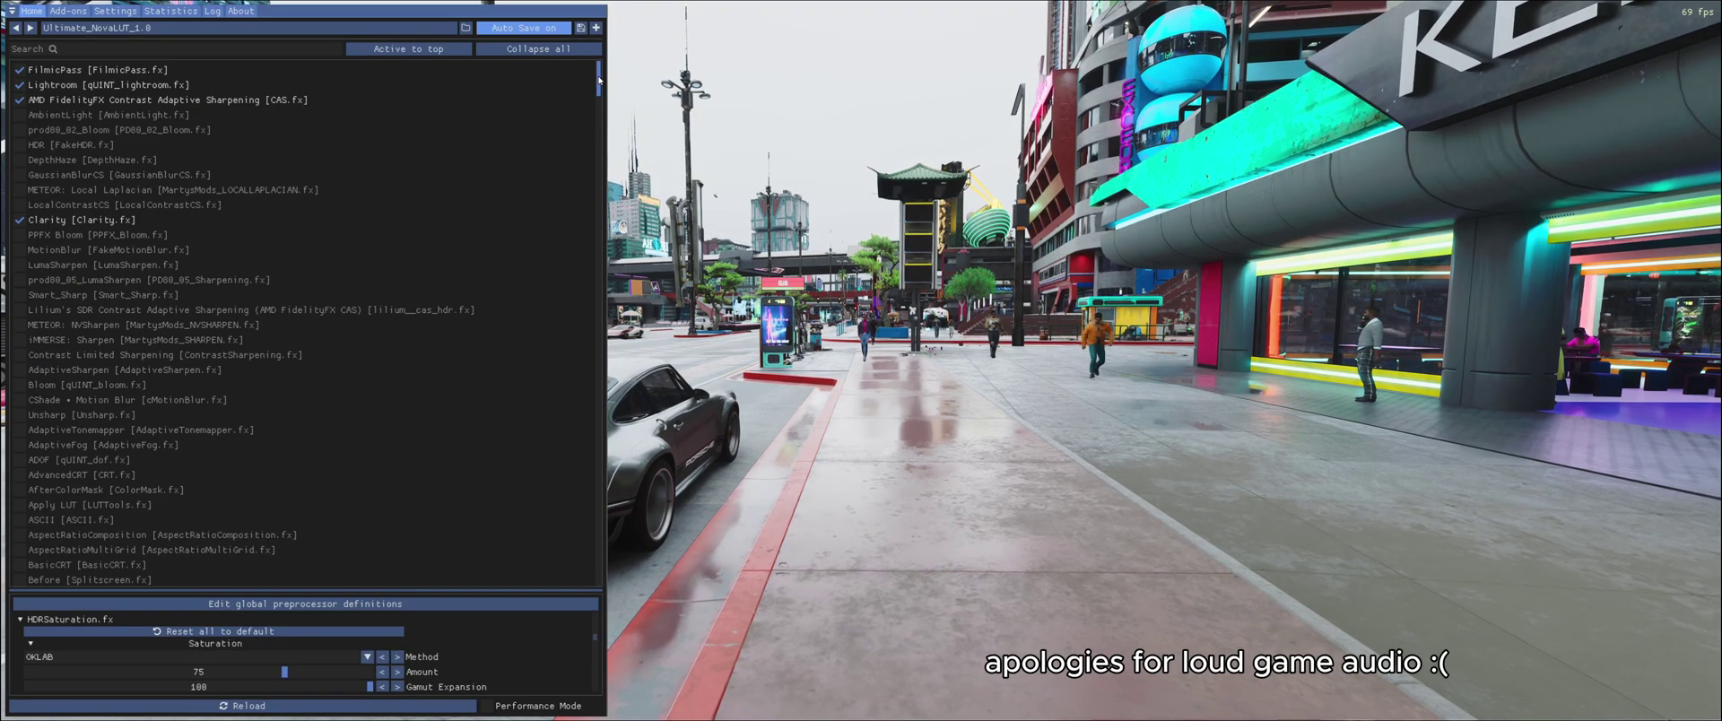
left_click_drag(598, 152, 591, 73)
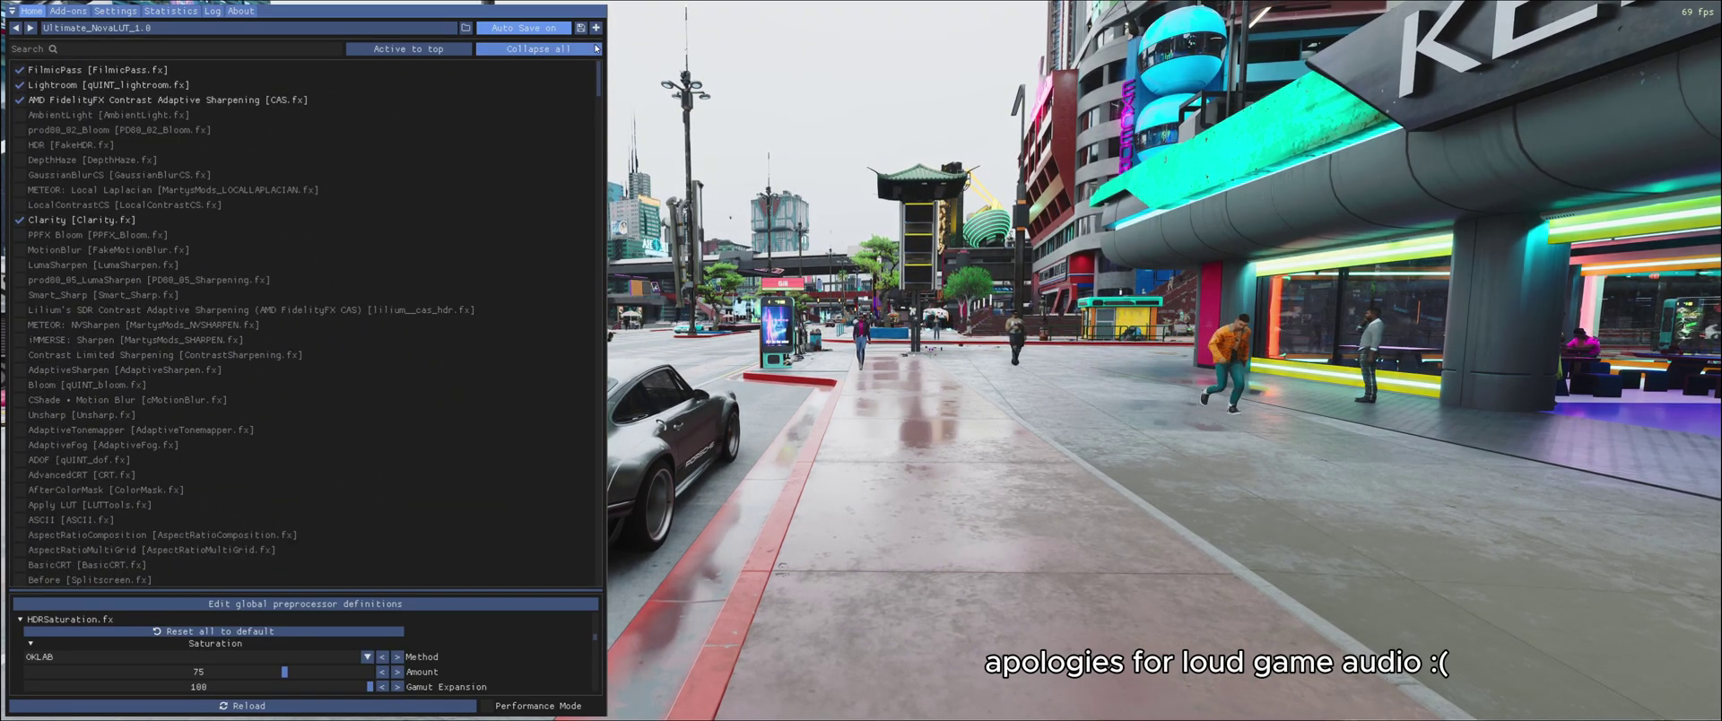
key("Home")
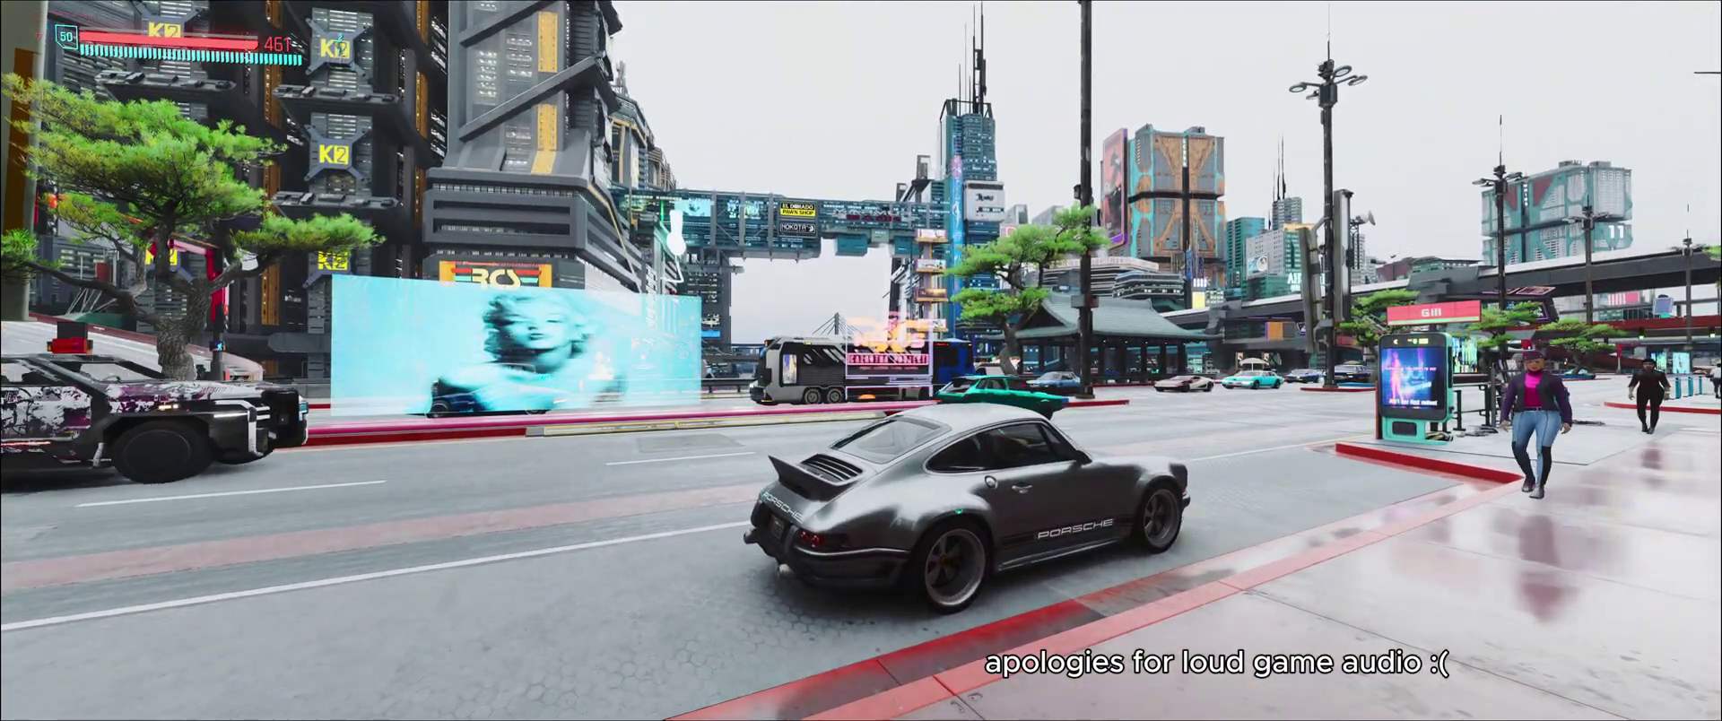